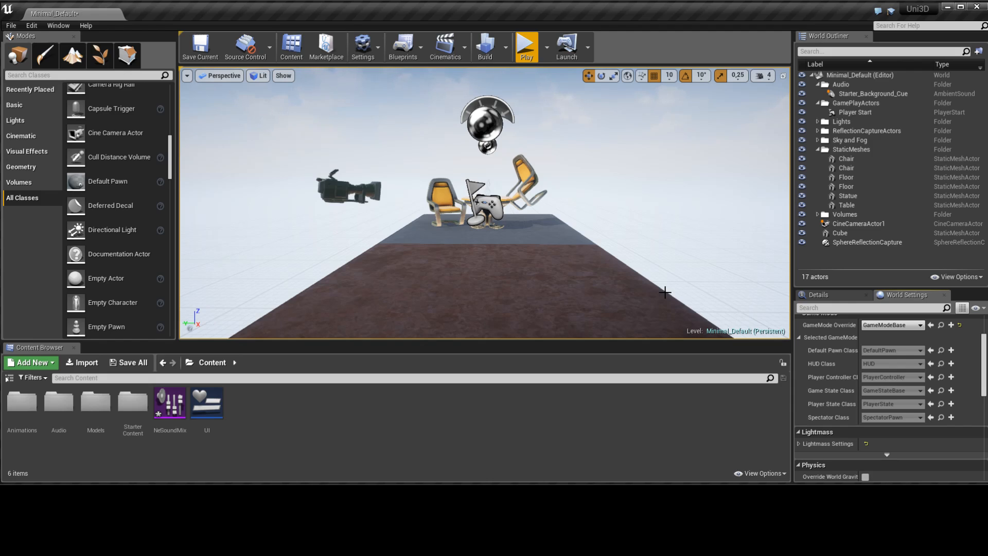
Switch to the web browser and review the Creature home page, including its animation technology, supported export targets and documentation sections
left_click(378, 495)
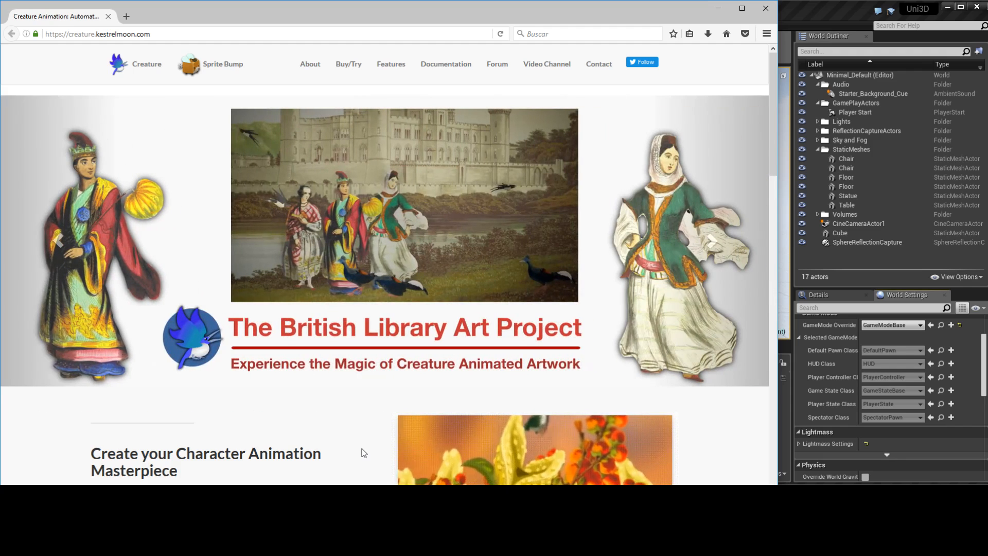
scroll(158, 400, "down", 2)
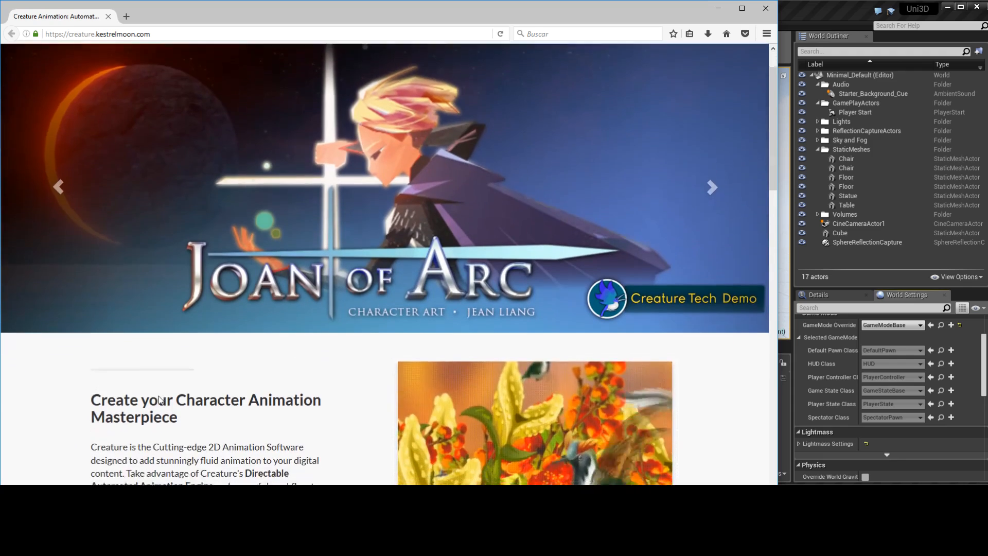
scroll(158, 399, "down", 6)
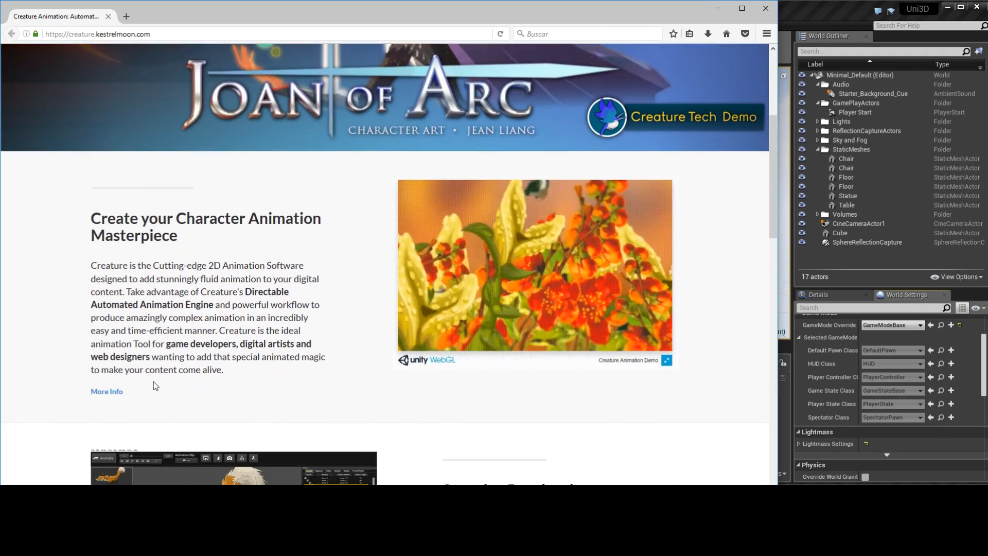
scroll(152, 381, "down", 2)
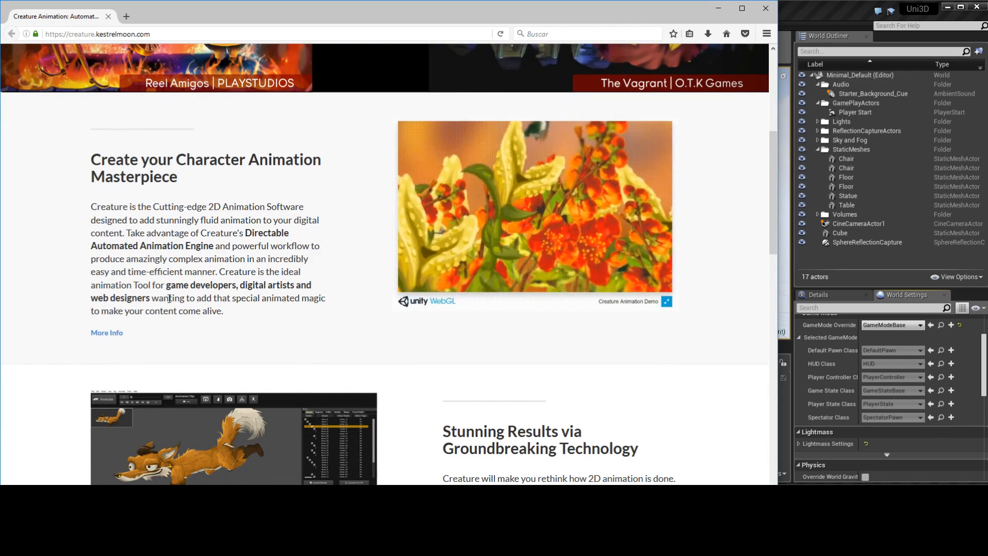
scroll(147, 387, "down", 7)
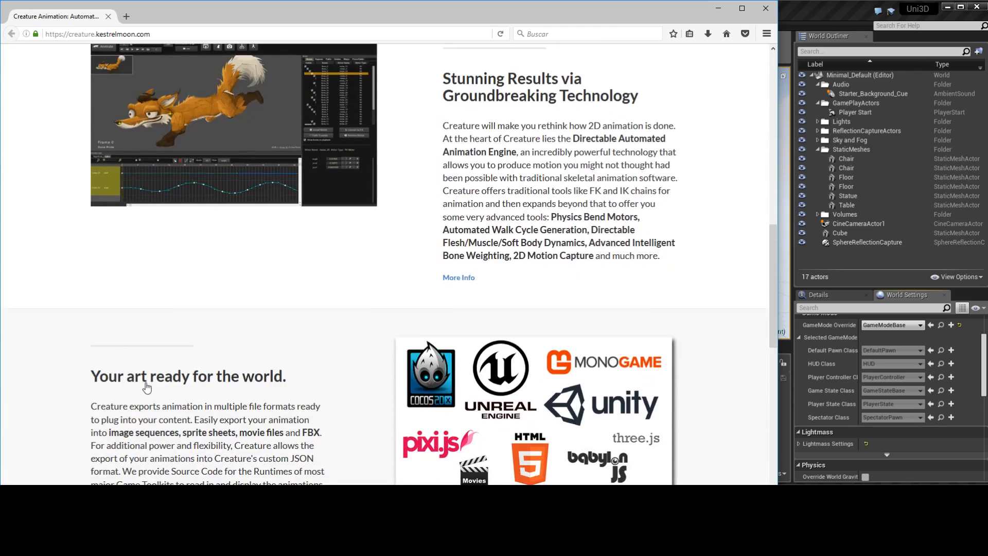
scroll(146, 387, "down", 3)
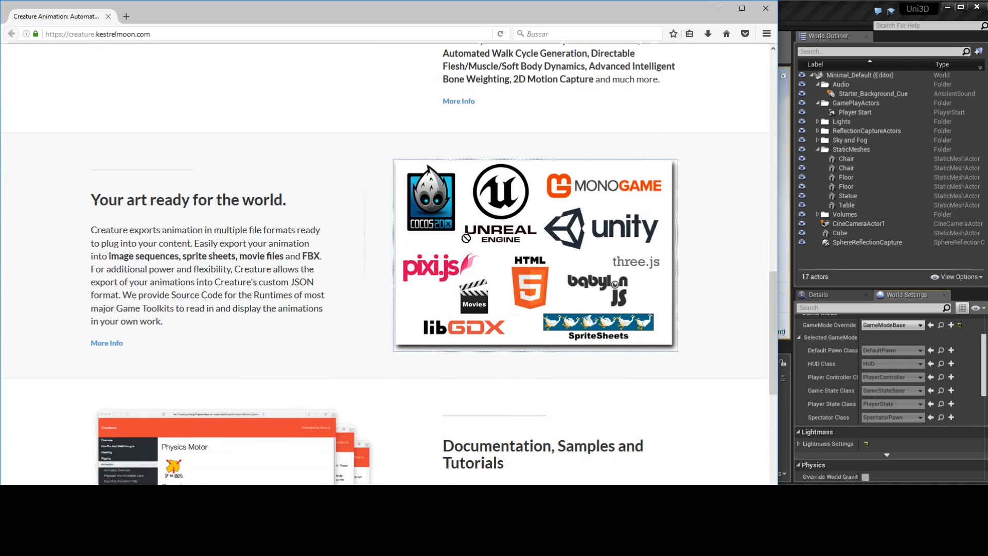
scroll(315, 275, "down", 2)
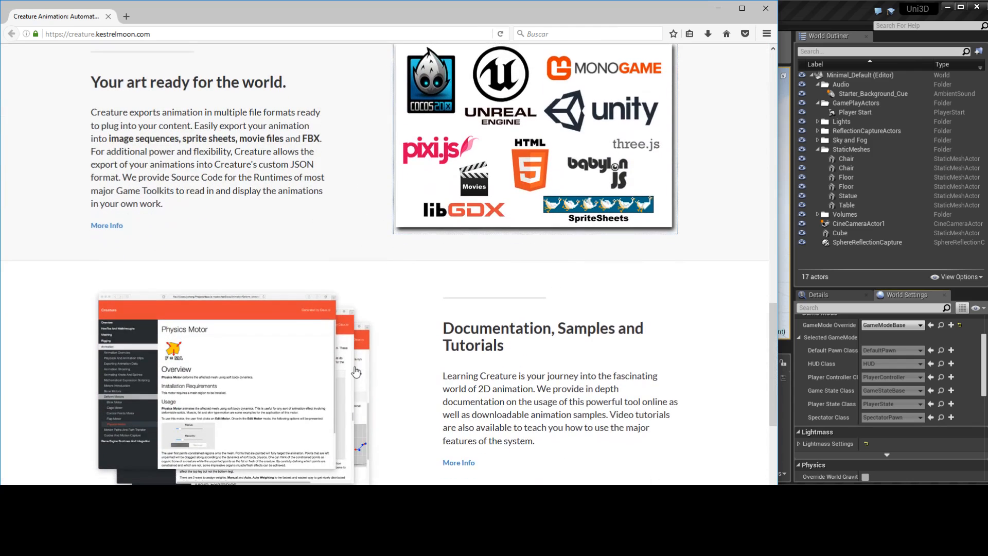
scroll(251, 268, "up", 7)
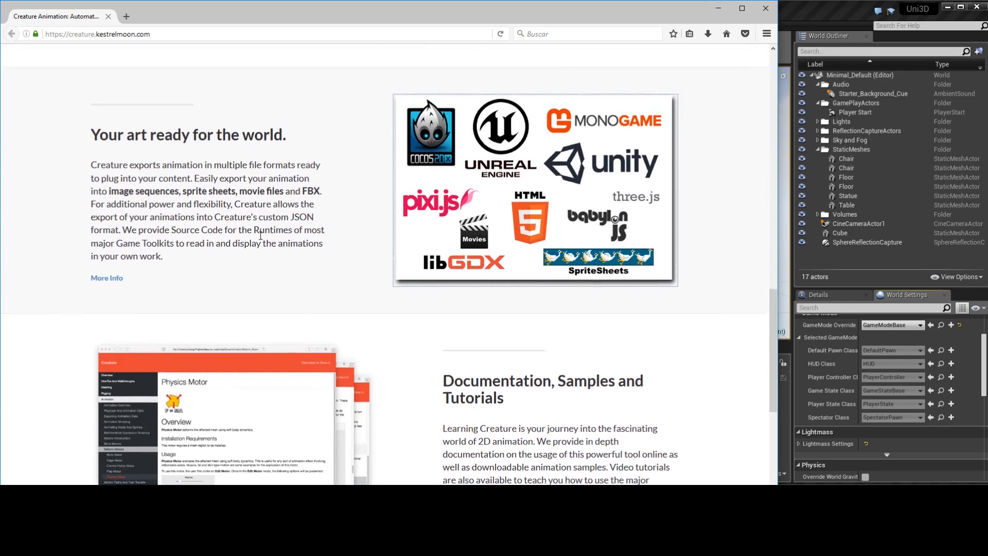
Open Creature's Features page, examine sections such as Bone Motors, Path Motion, Sprite Swapping, mocap transfer and Deep AI Walk, and close the browser
left_click(195, 192)
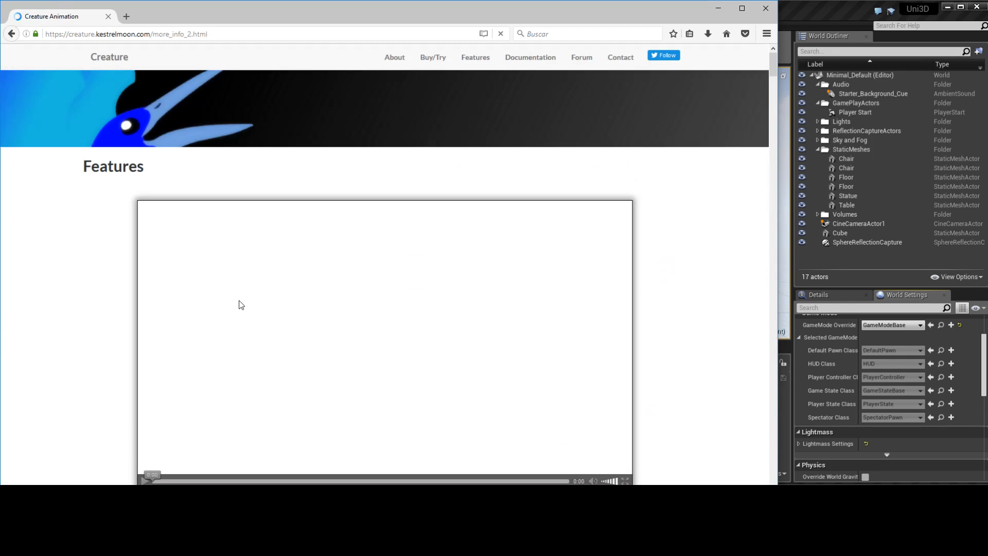
scroll(239, 301, "down", 7)
scroll(230, 323, "down", 4)
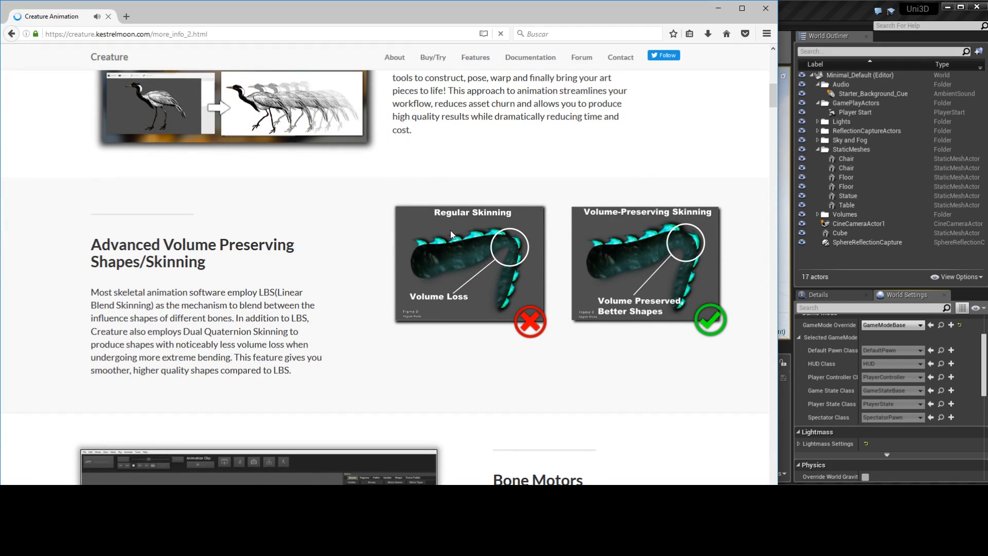
scroll(714, 412, "down", 8)
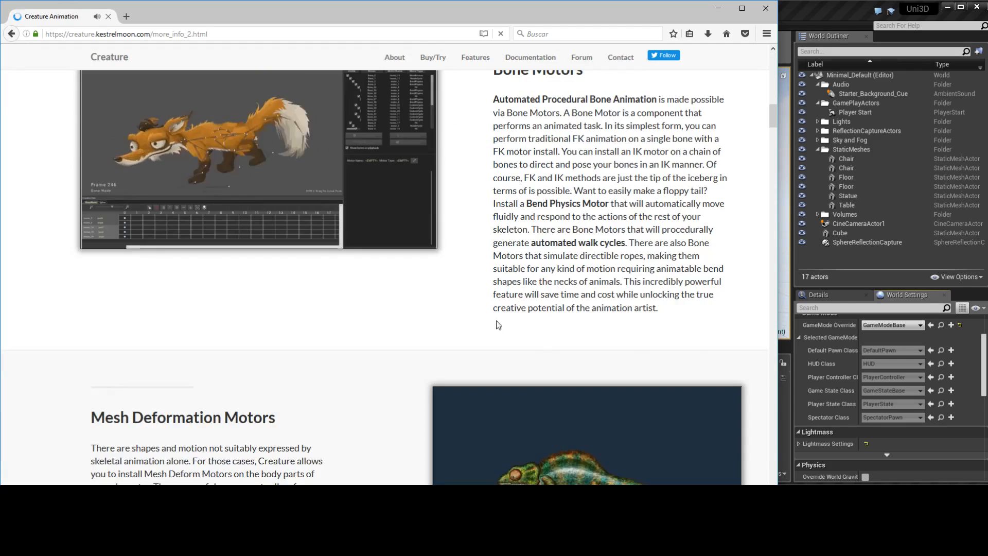
scroll(459, 331, "up", 2)
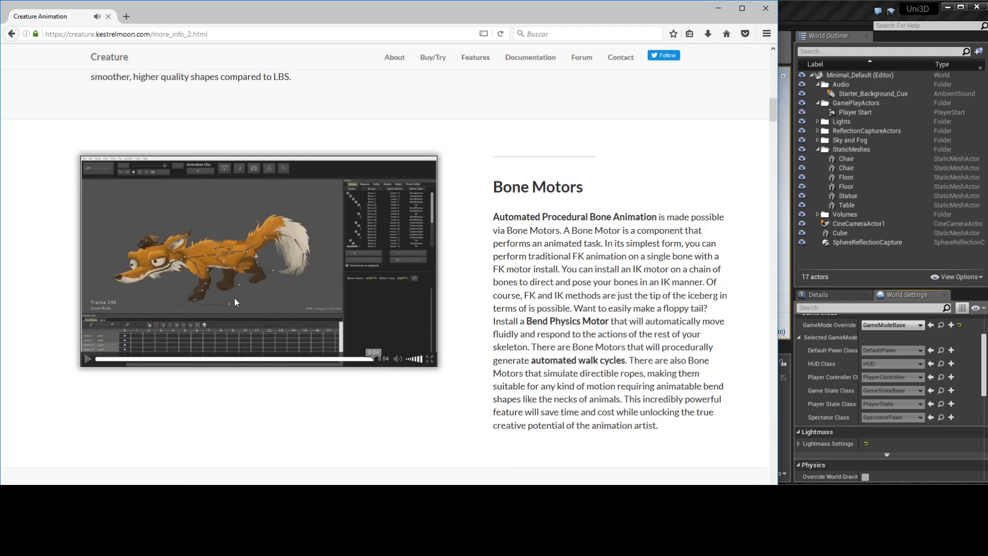
scroll(317, 374, "down", 2)
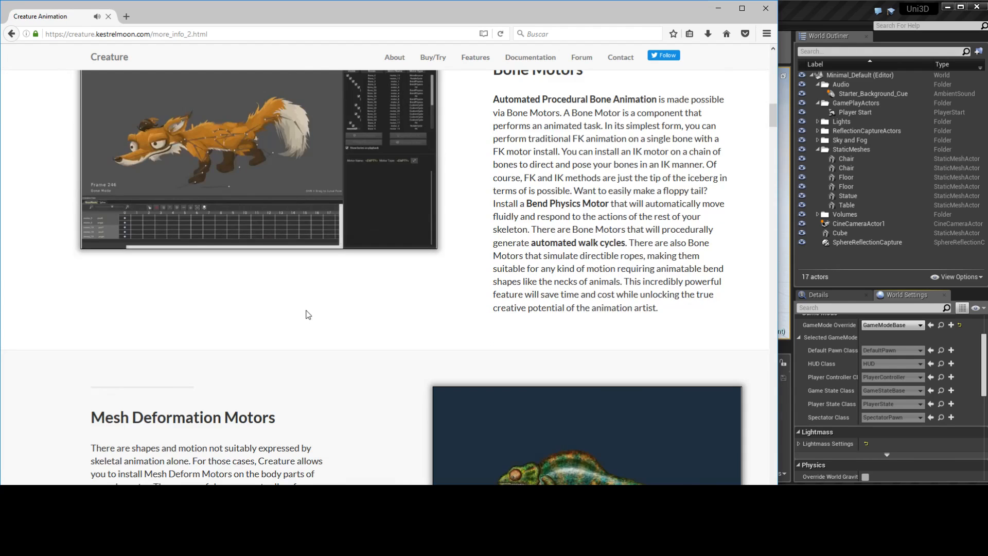
scroll(308, 315, "down", 5)
scroll(309, 297, "down", 2)
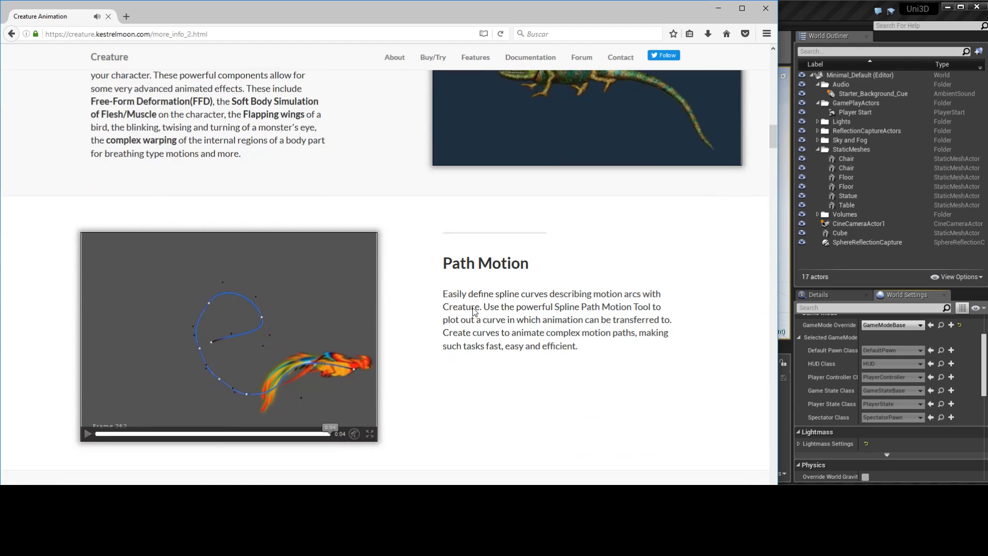
scroll(472, 311, "down", 3)
scroll(469, 313, "down", 7)
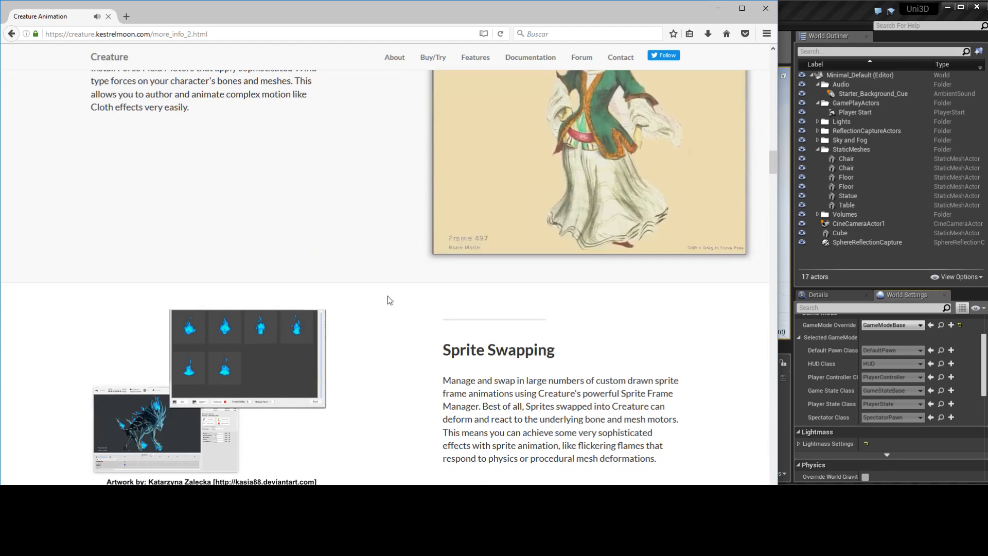
scroll(387, 295, "down", 6)
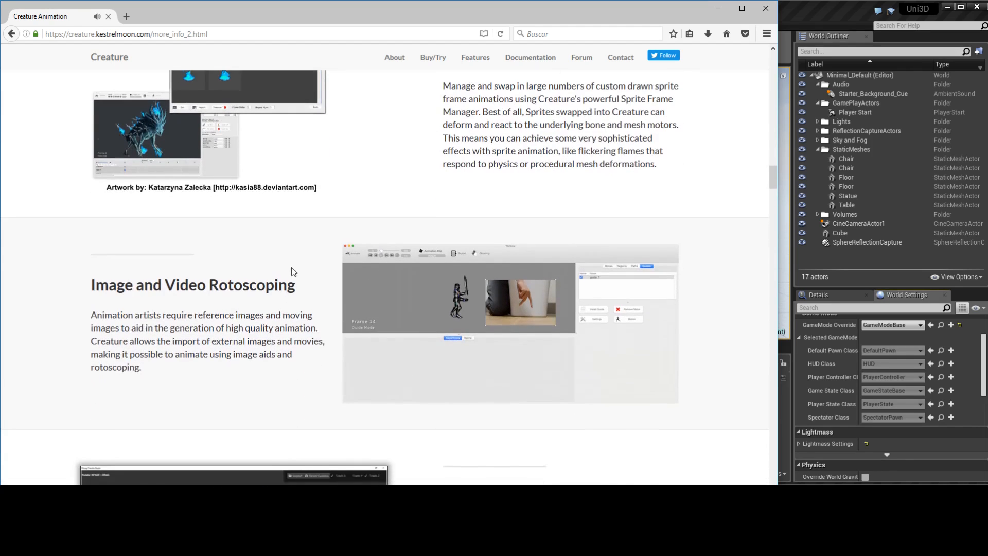
scroll(293, 272, "down", 1)
scroll(292, 269, "down", 3)
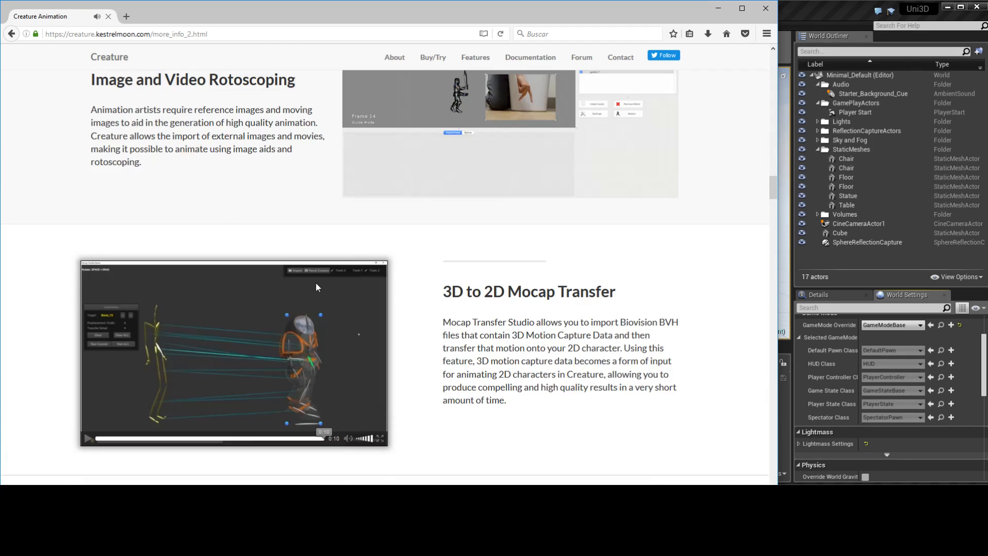
scroll(317, 272, "down", 5)
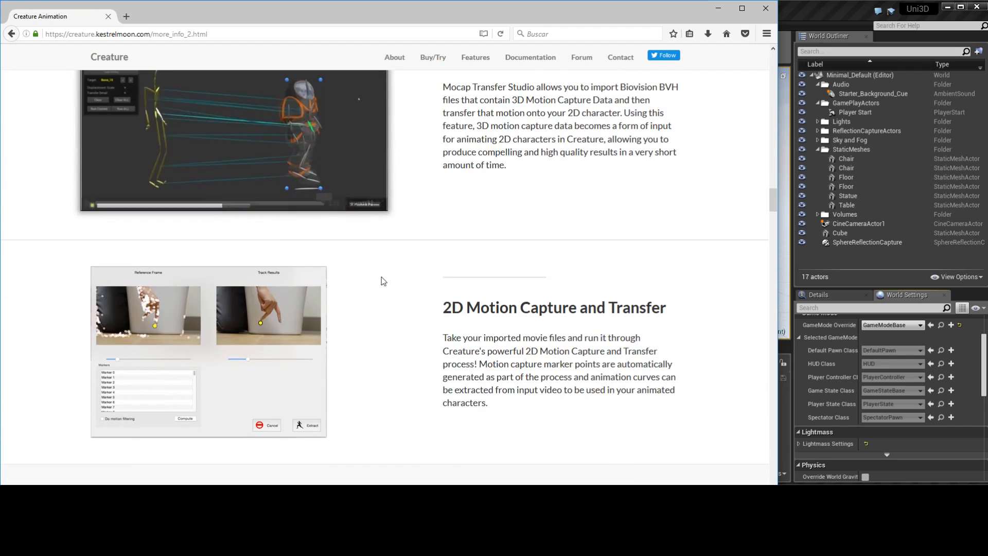
scroll(381, 279, "down", 2)
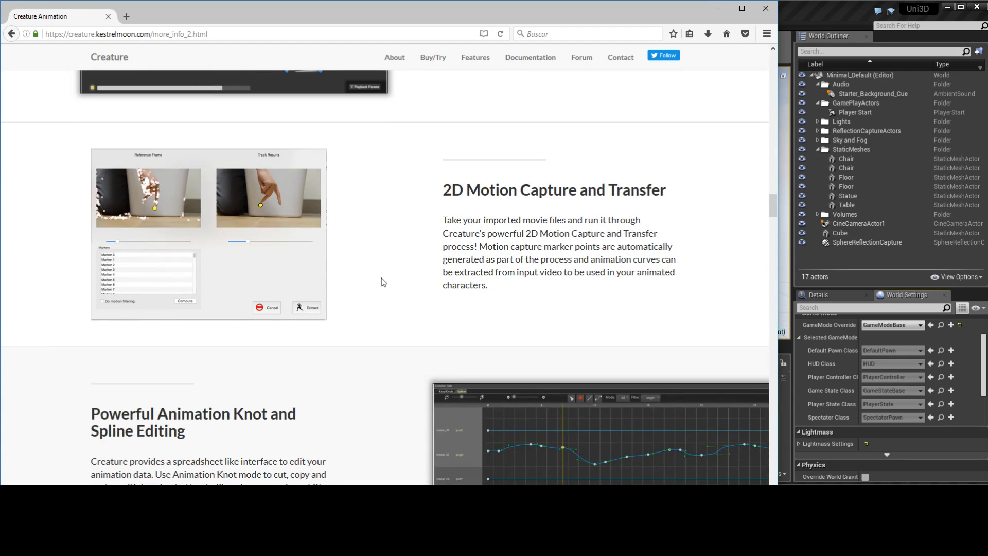
scroll(380, 282, "down", 3)
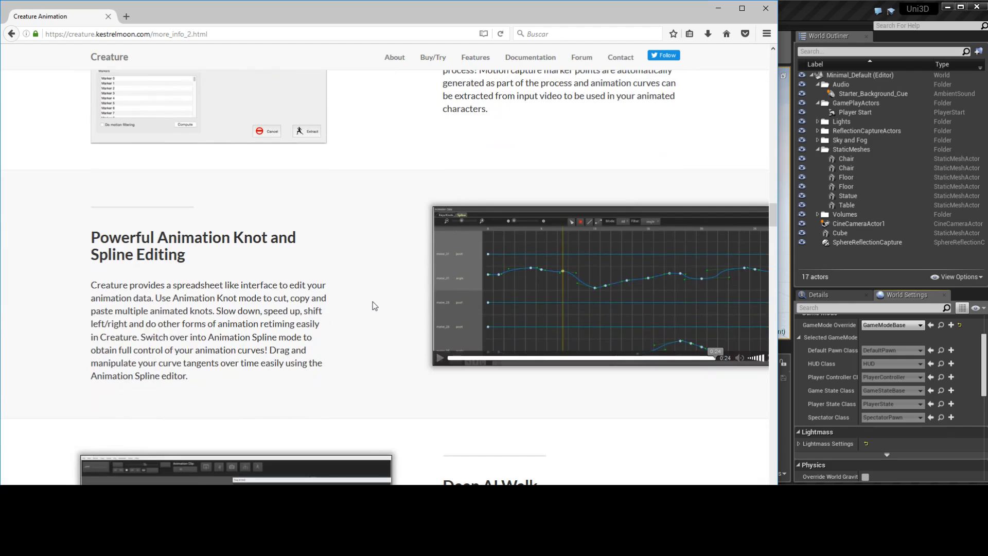
scroll(374, 306, "down", 5)
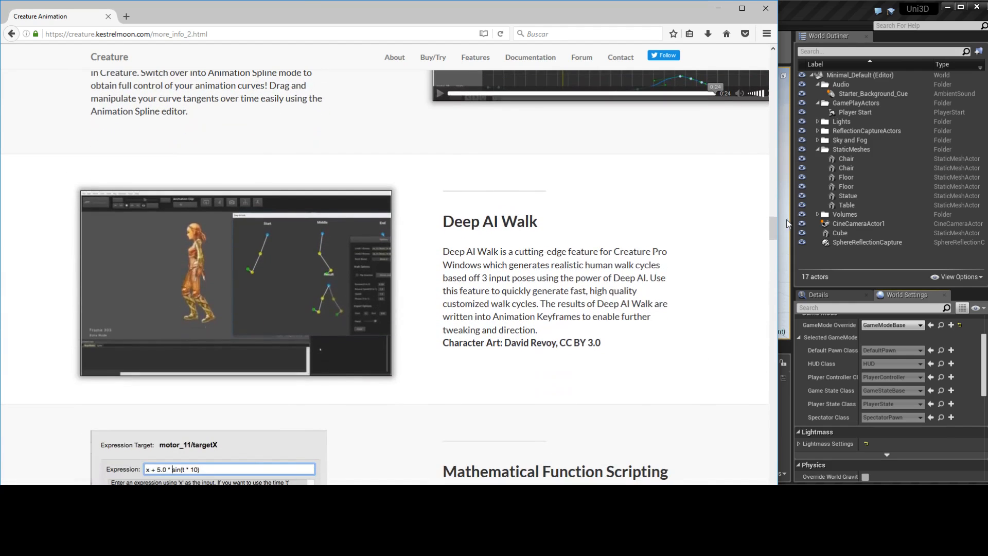
left_click_drag(772, 229, 771, 58)
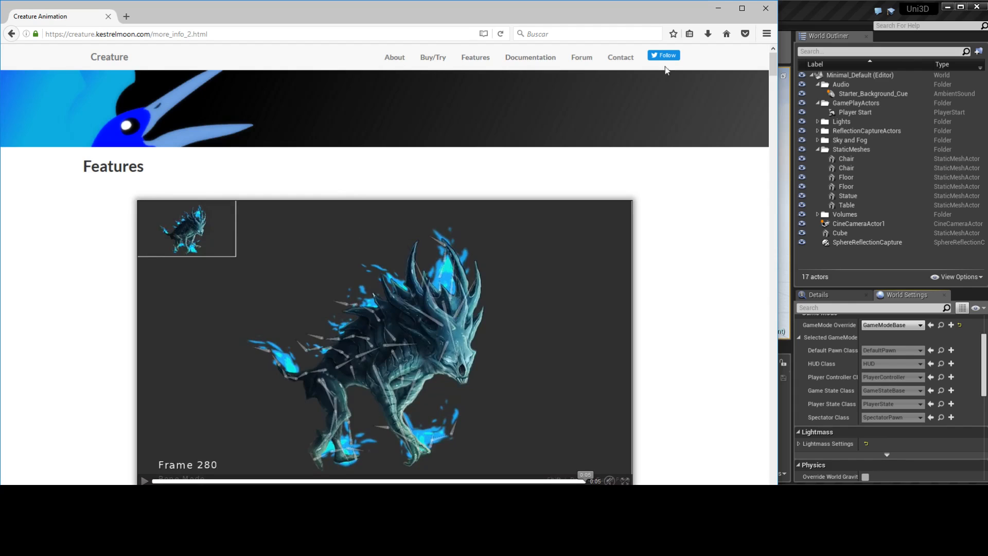
left_click(765, 9)
Import the bola and bola2 PNG images from the Desktop folder into the project's Content folder
left_click(683, 161)
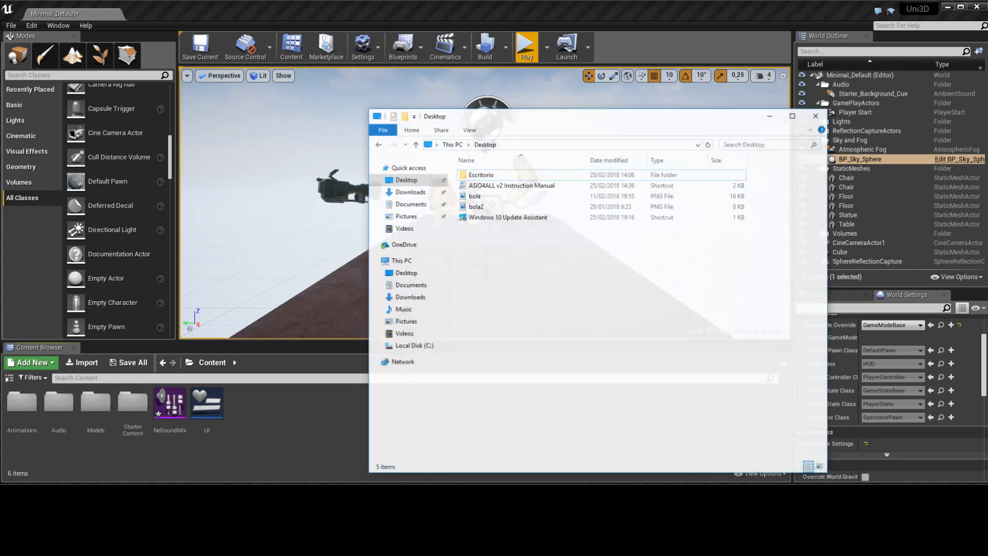
left_click(486, 187)
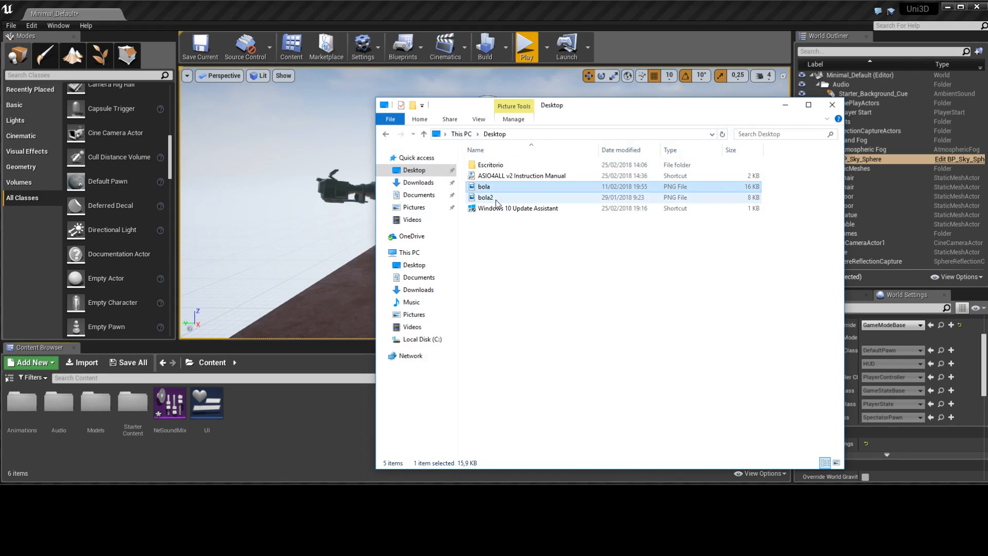
left_click(495, 198, "ctrl")
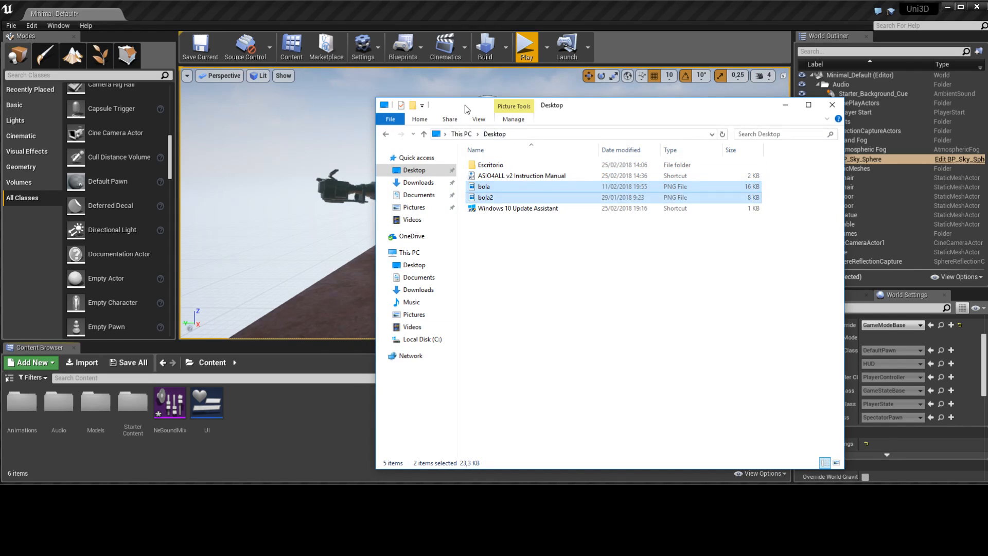
left_click_drag(467, 109, 614, 107)
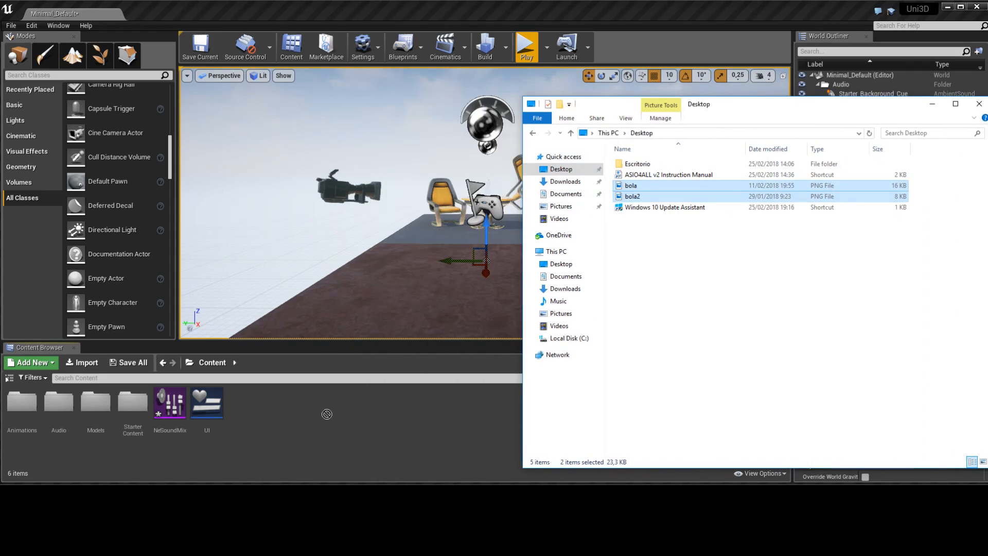
left_click_drag(325, 417, 329, 411)
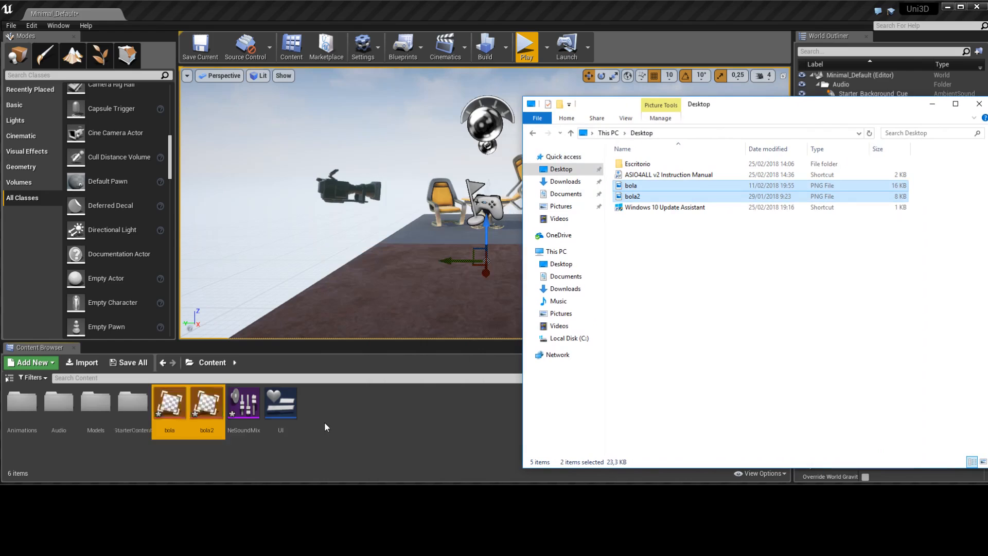
Apply the imported bola texture to the brown floor mesh in the foreground of the level
left_click(319, 459)
left_click(180, 406)
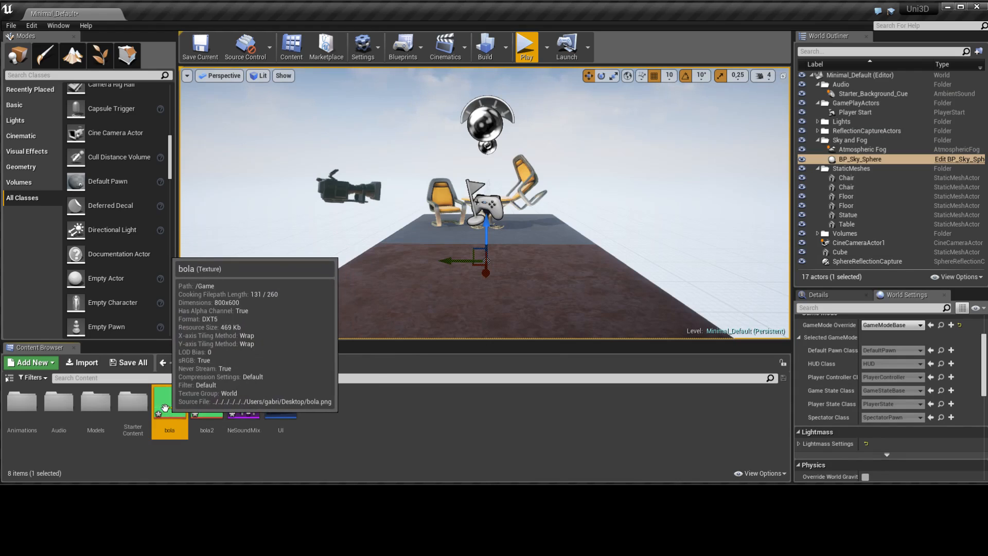
left_click_drag(164, 402, 548, 263)
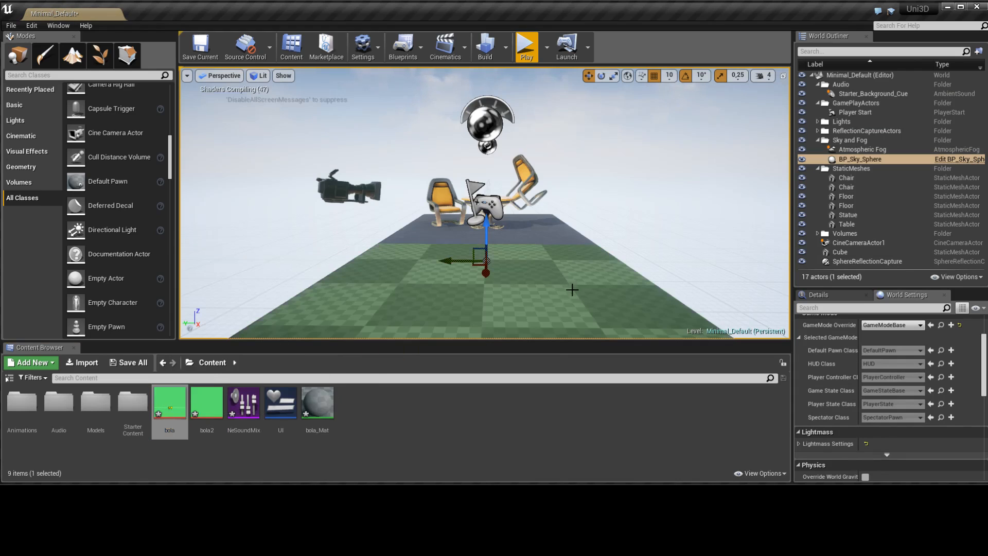
Play the level and move around to examine how the bola texture looks on the foreground floor
left_click(526, 48)
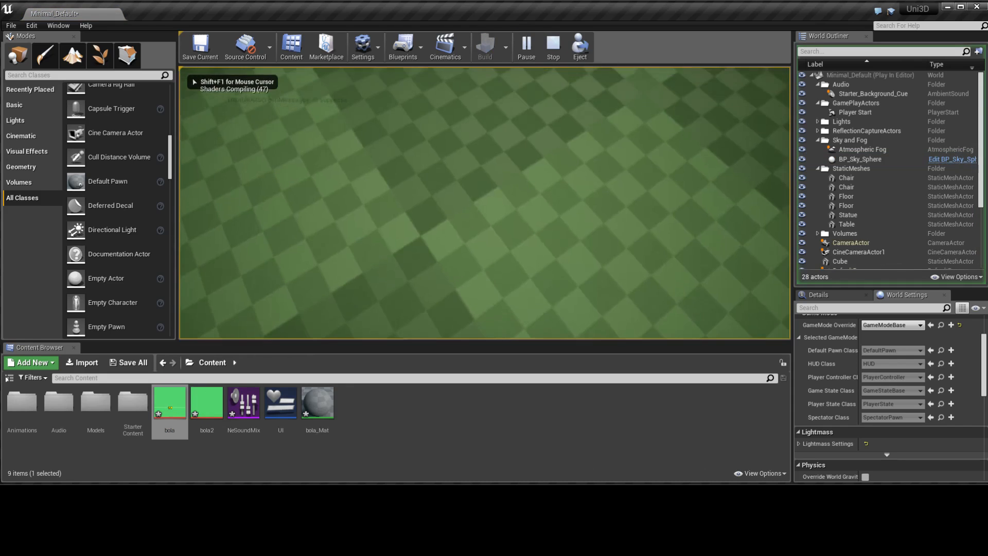
key("s")
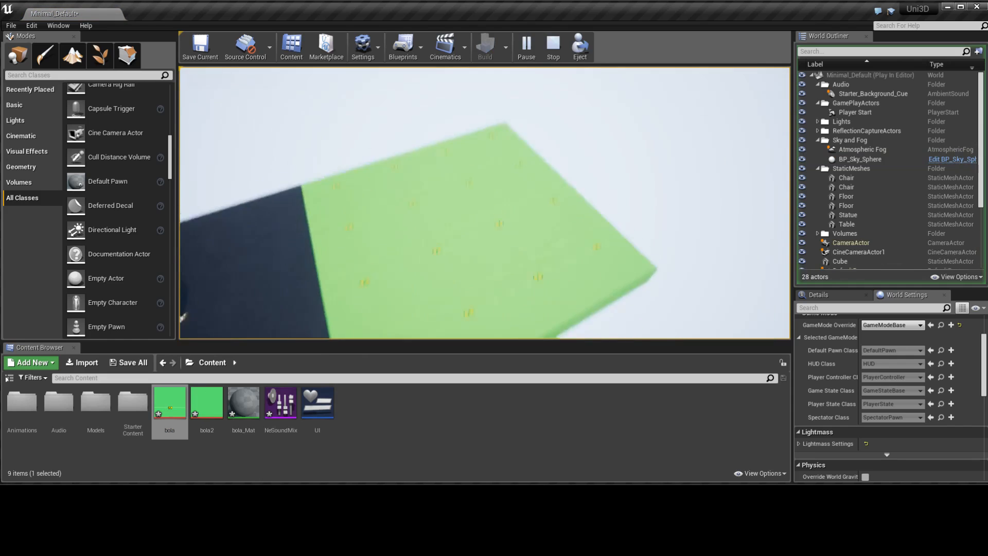
key("Escape")
left_click(526, 47)
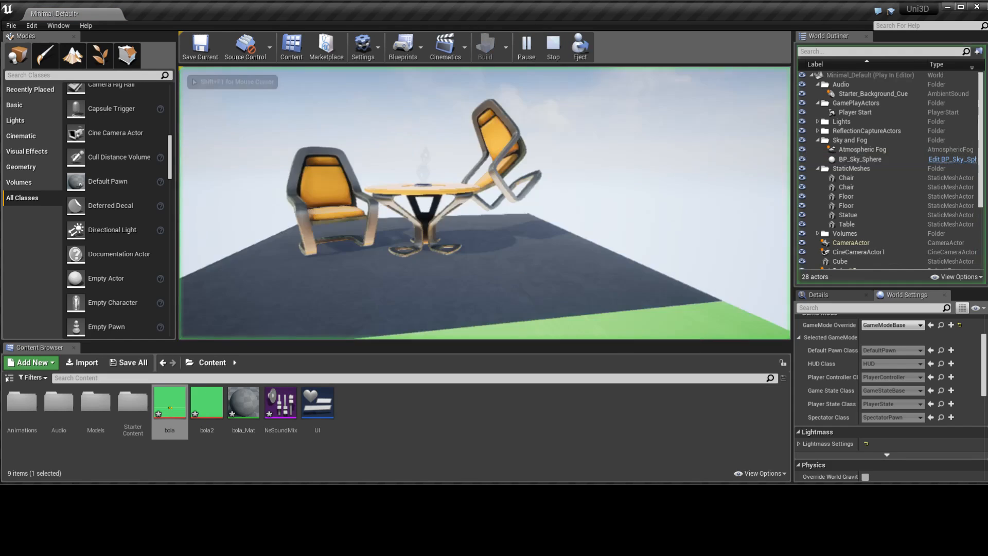
key("s")
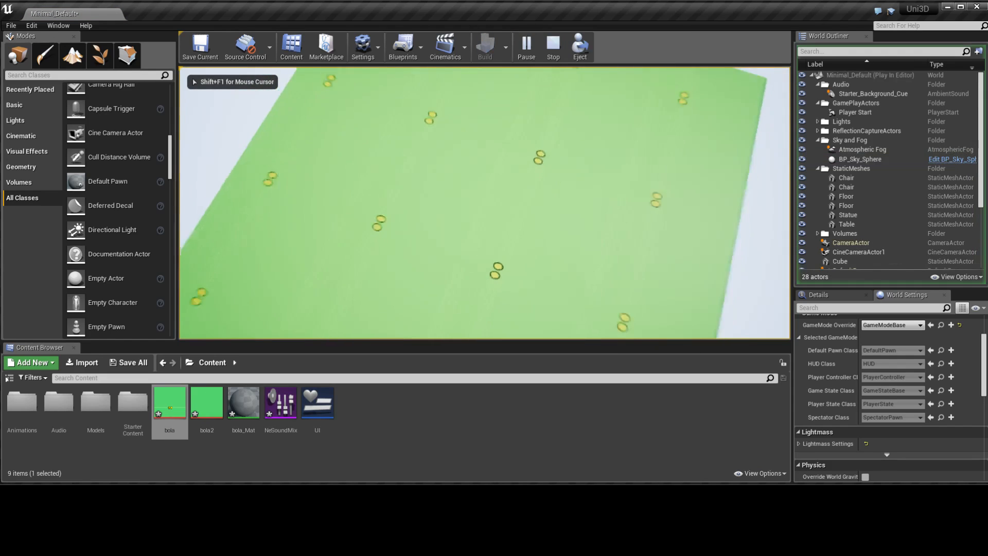
key("w")
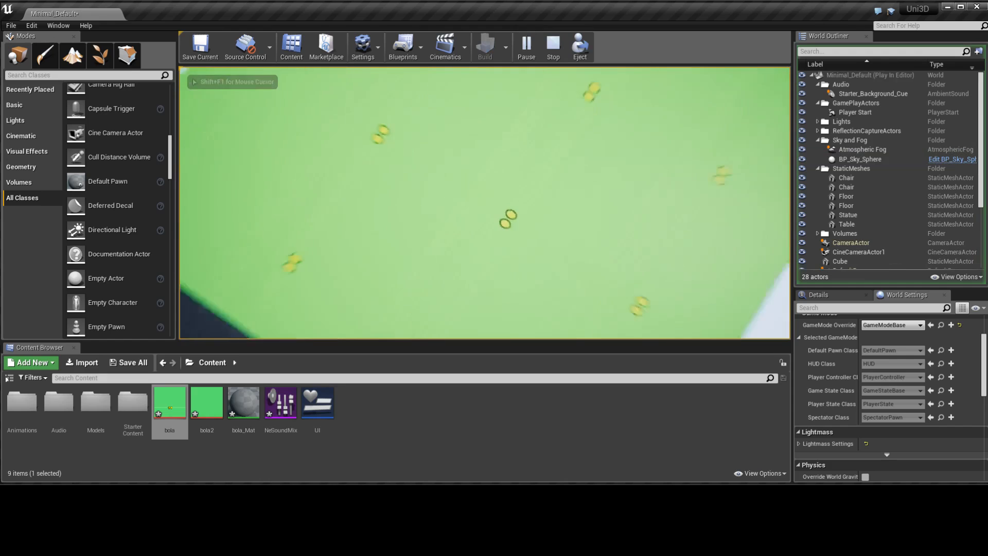
key("w")
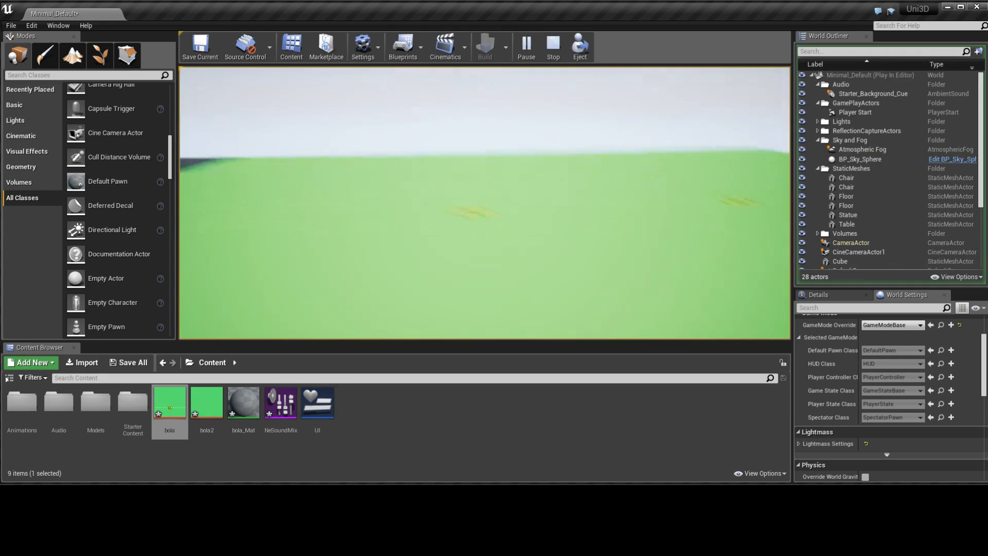
key("w")
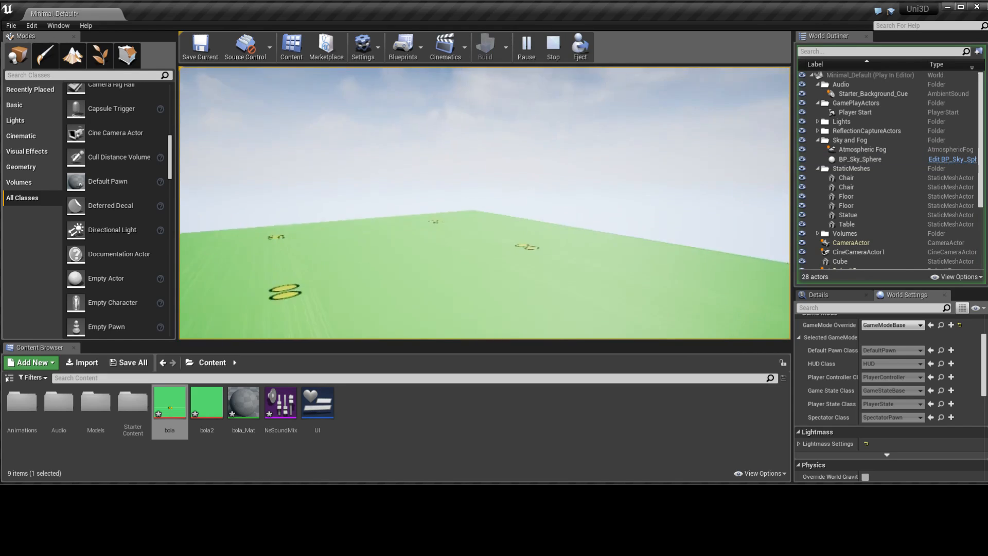
key("Escape")
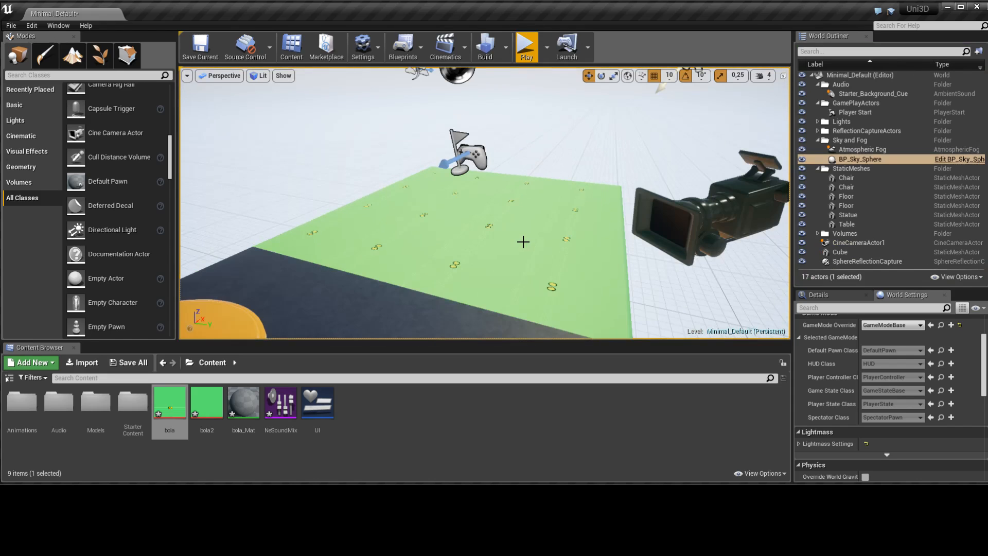
Undo applying the bola texture to the foreground floor mesh
left_click(551, 251)
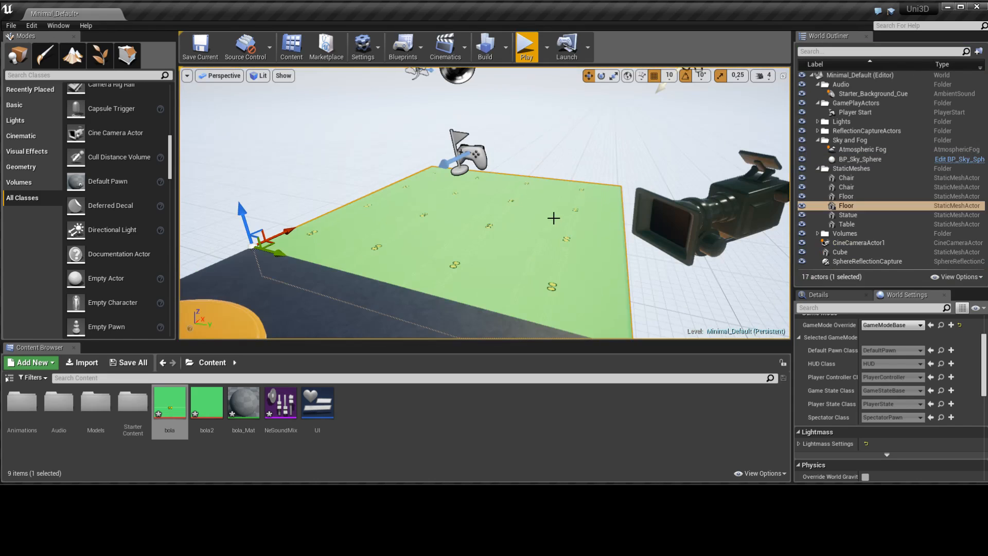
key("ctrl+z")
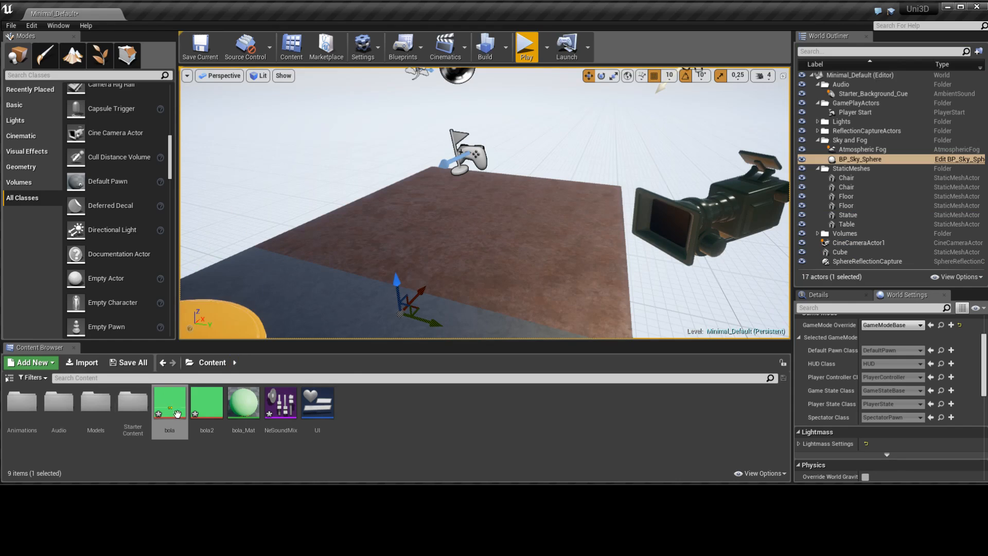
Create sprites from both the bola and bola2 textures using the Create Sprite action
left_click(211, 400, "ctrl")
right_click(211, 401)
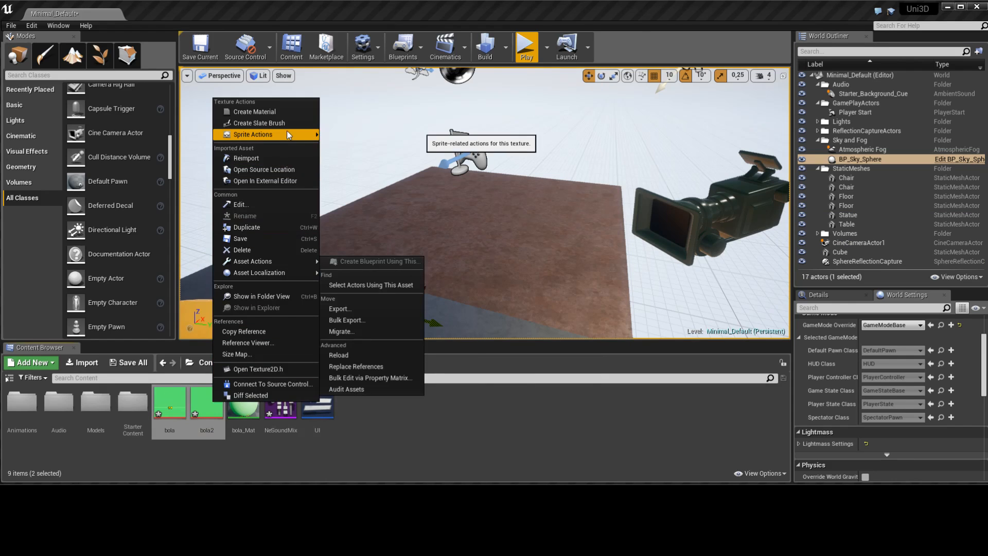
mouse_move(286, 134)
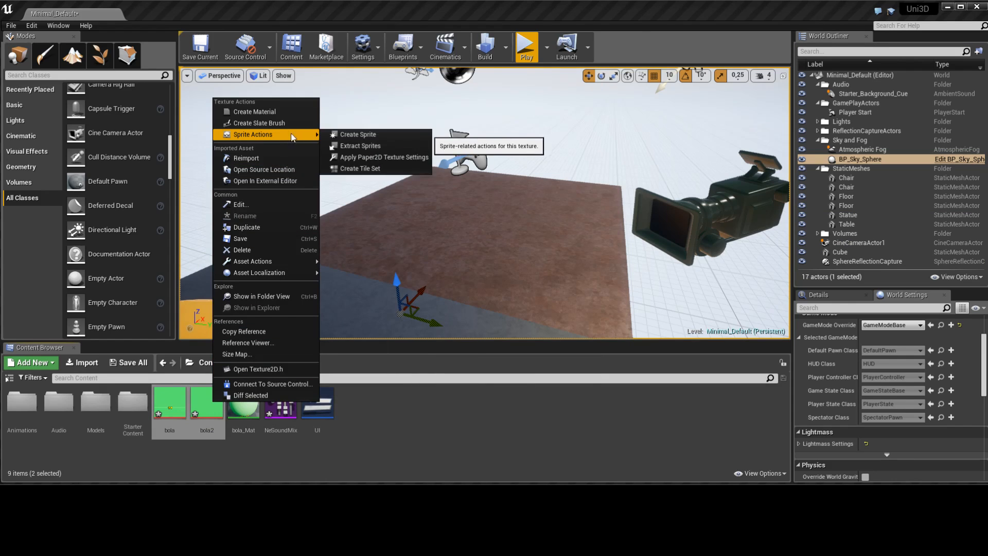
left_click(420, 137)
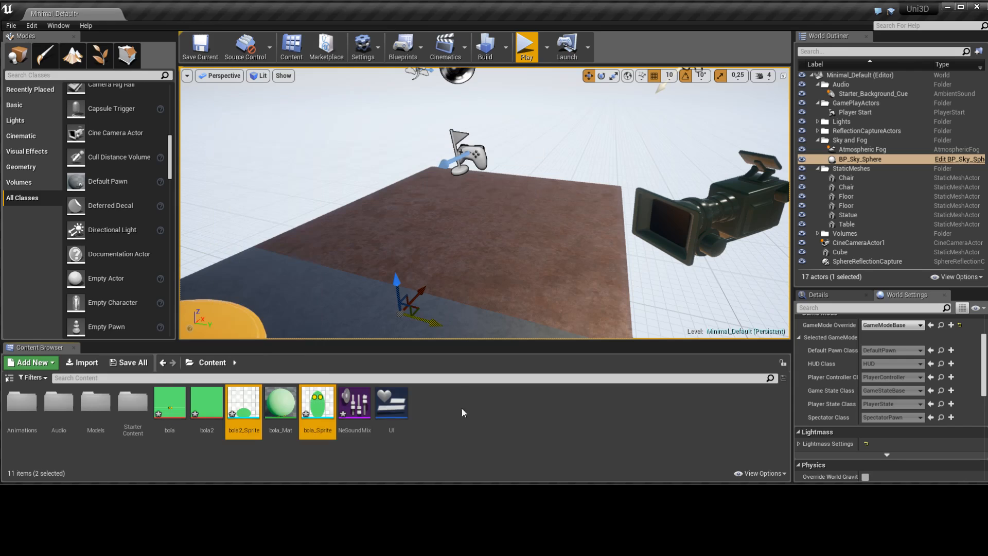
left_click(471, 451)
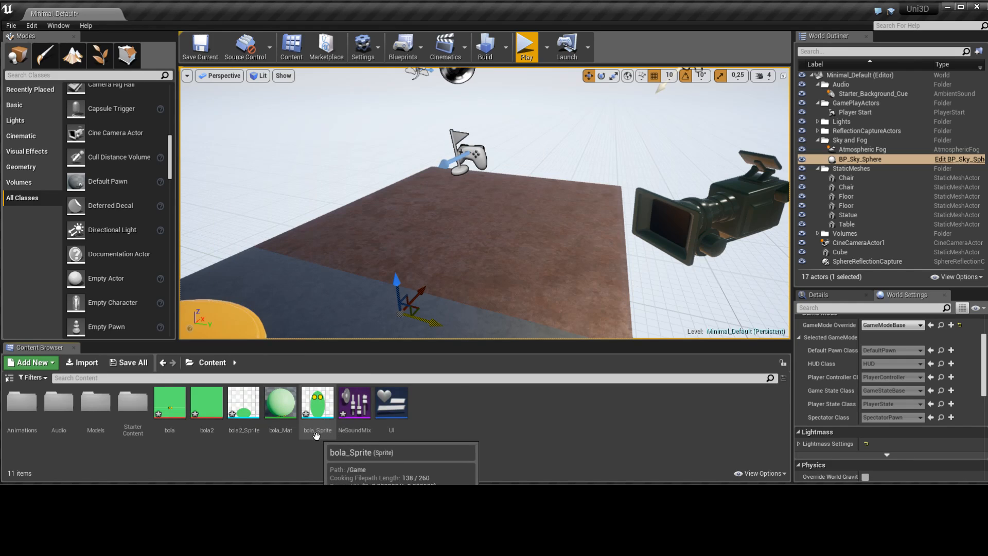
Place bola_Sprite in the level on the brown floor and raise it so the whole figure stands above the floor
left_click_drag(317, 404, 459, 234)
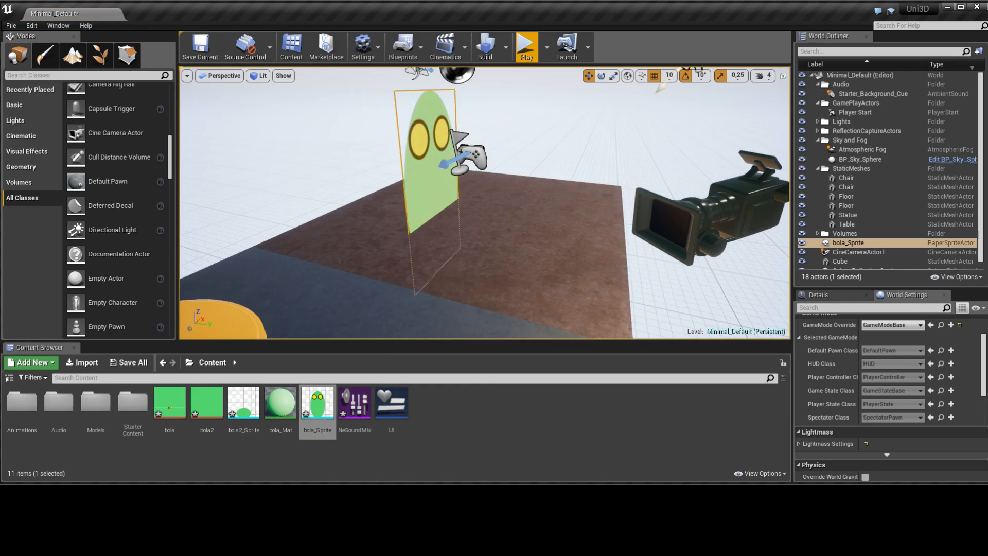
scroll(417, 209, "down", 5)
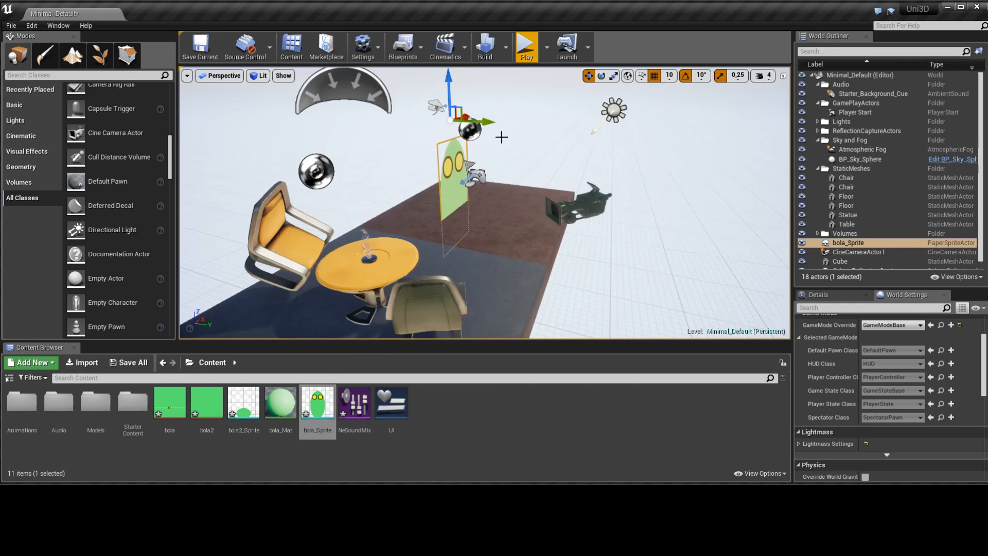
left_click_drag(449, 87, 448, 38)
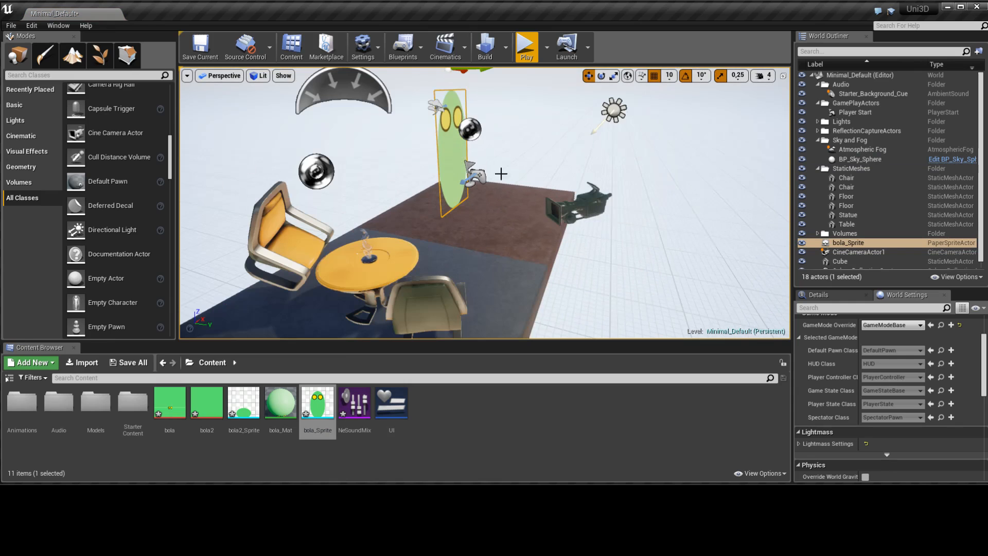
Play the level and move around the bola sprite to examine it from different angles, then end the play session
left_click(527, 50)
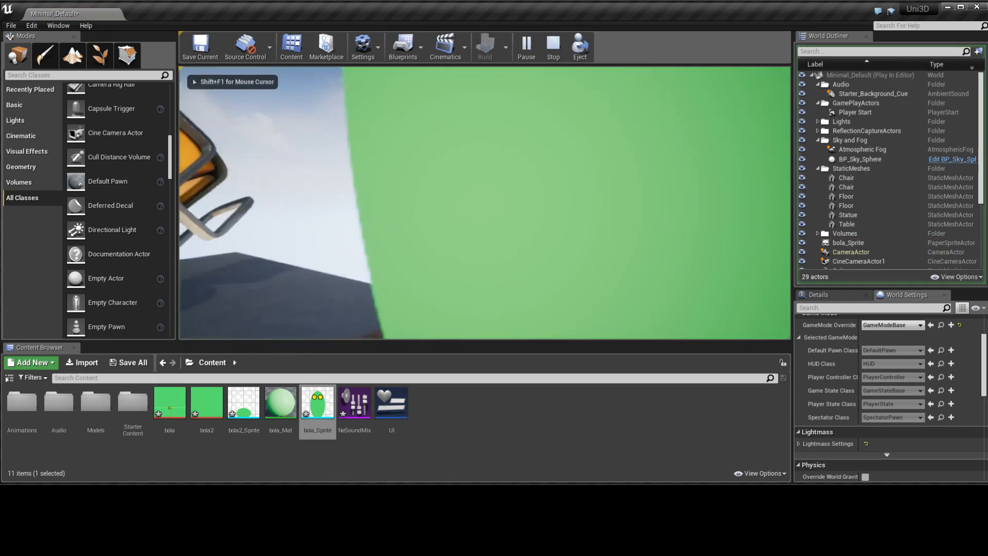
key("s")
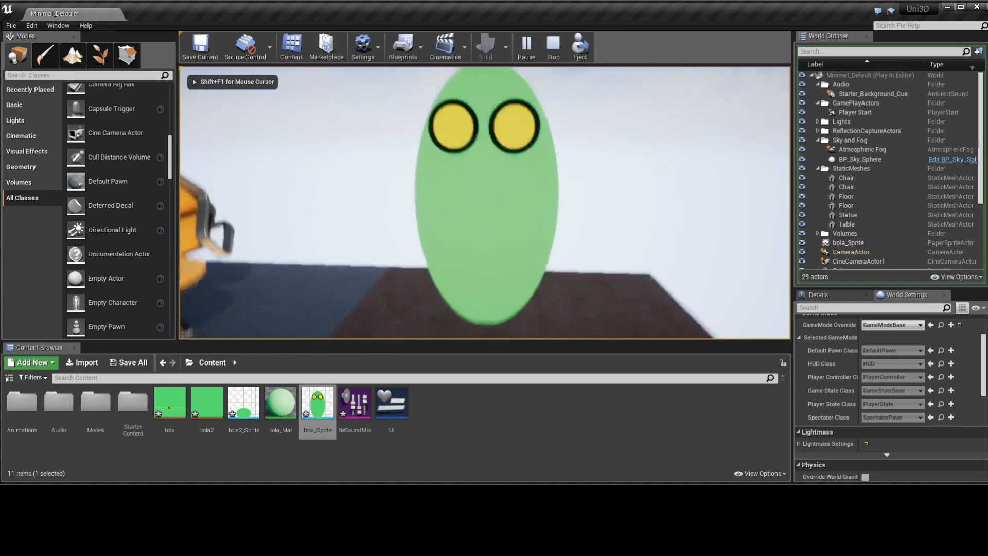
key("w")
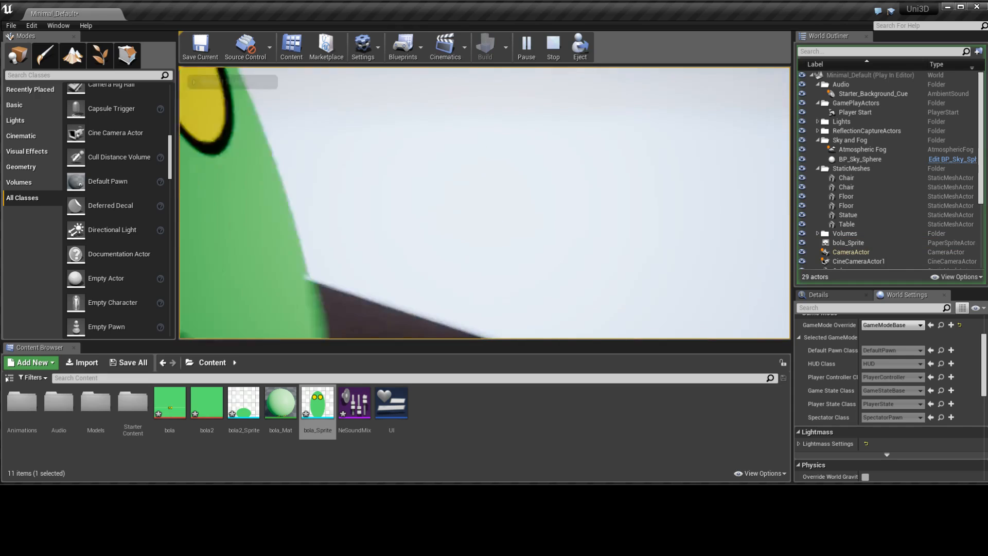
key("s")
key("w")
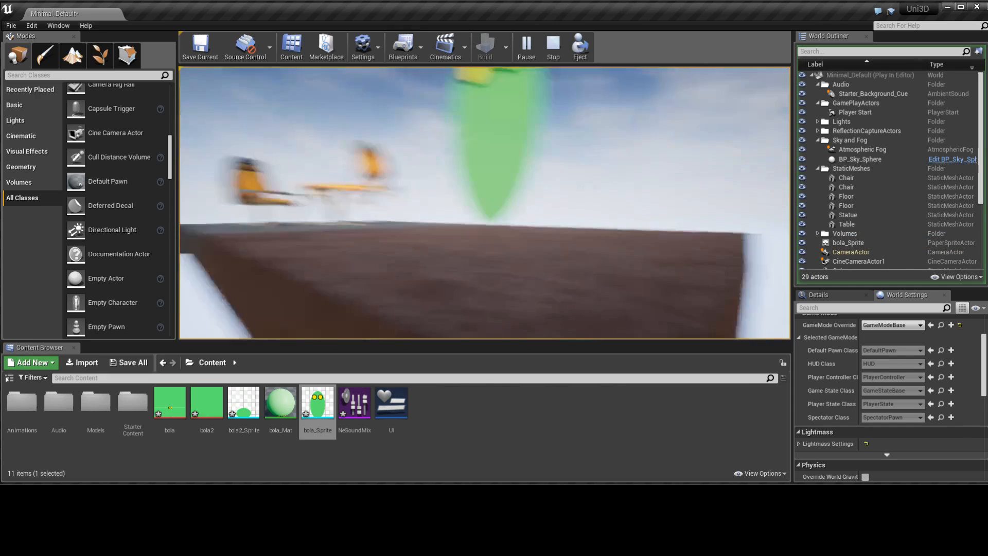
key("s")
key("w")
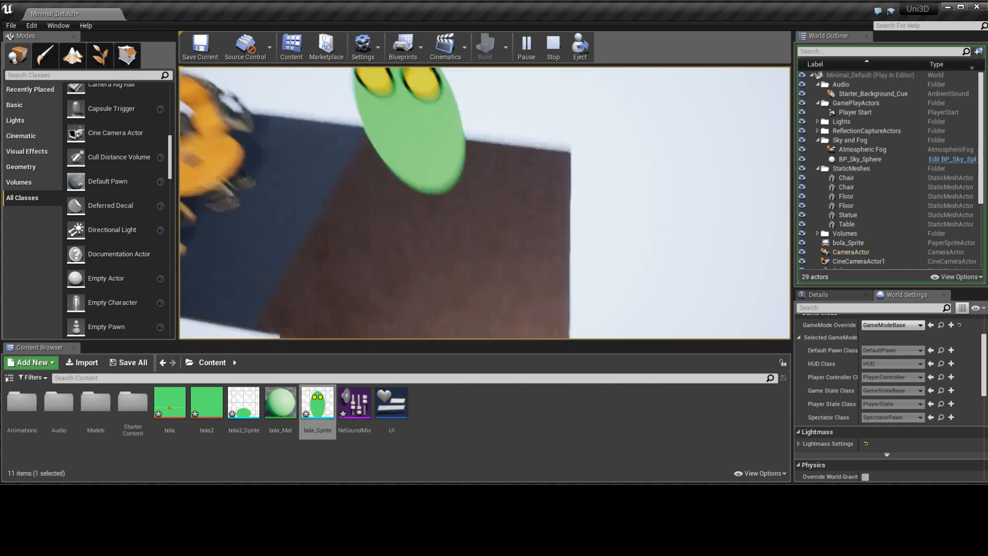
key("w")
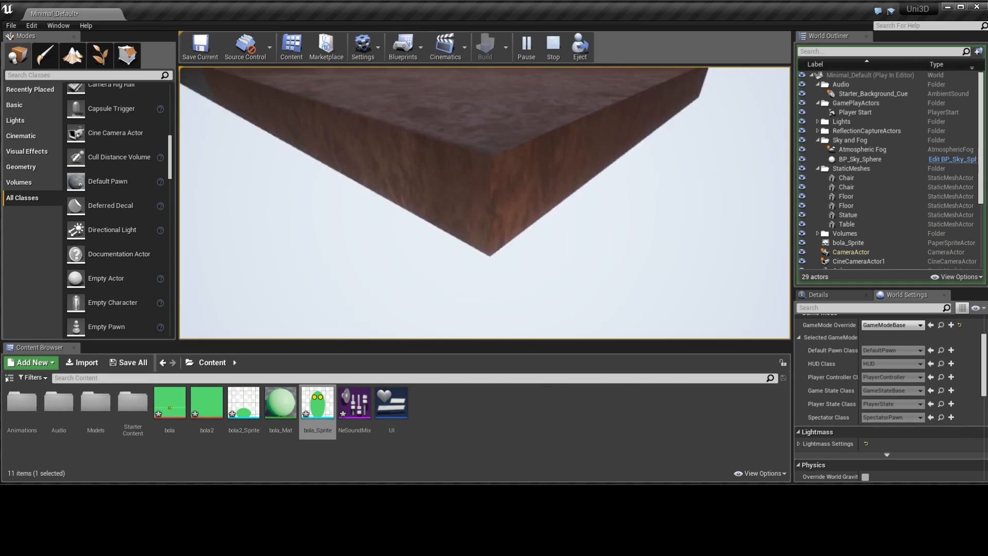
key("d")
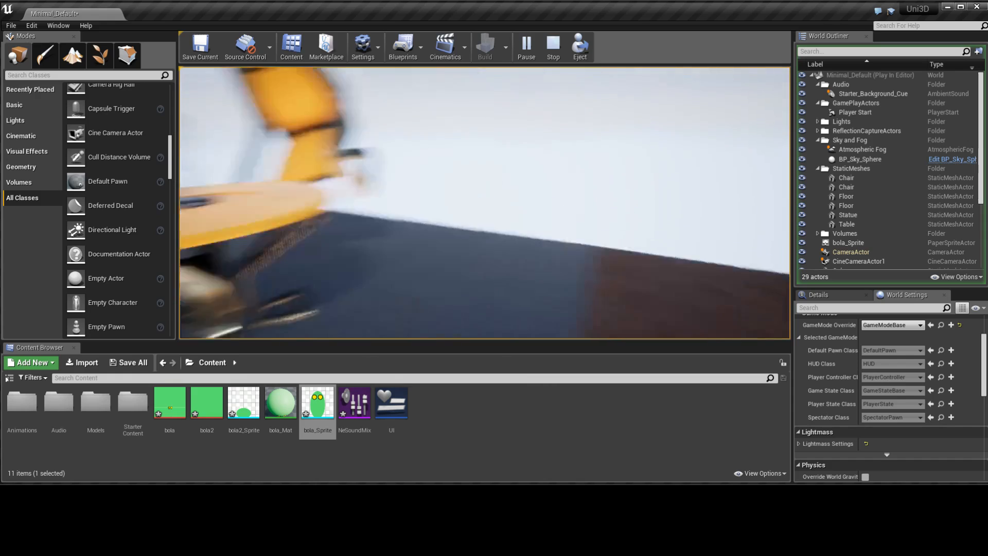
key("Escape")
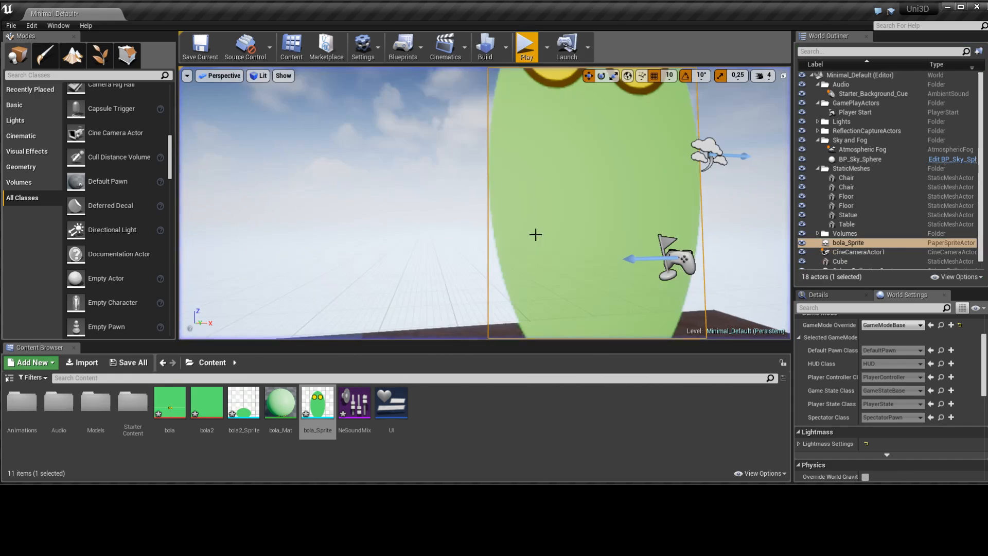
scroll(681, 264, "down", 4)
scroll(601, 238, "up", 3)
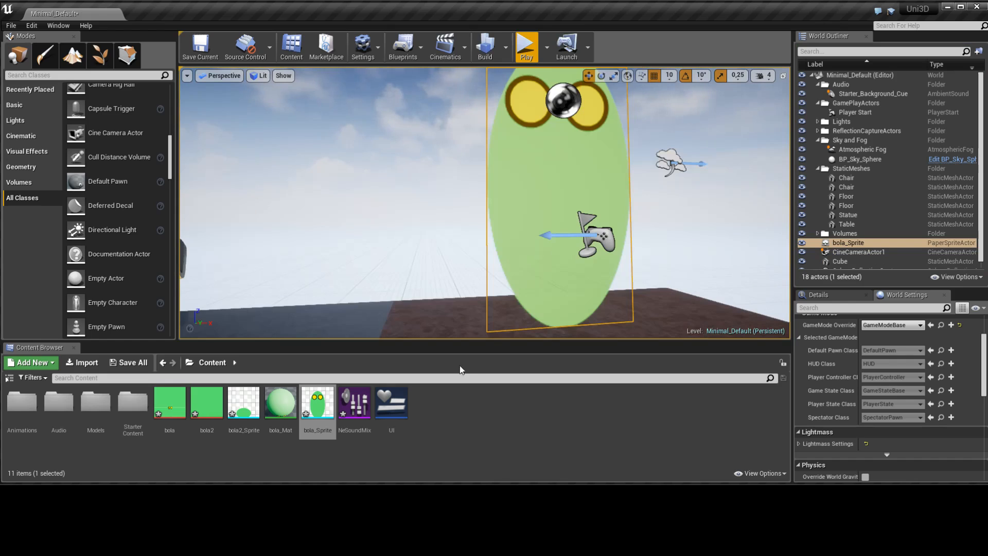
Delete the bola_Mat material from the project's Content folder
left_click(281, 404)
key("Delete")
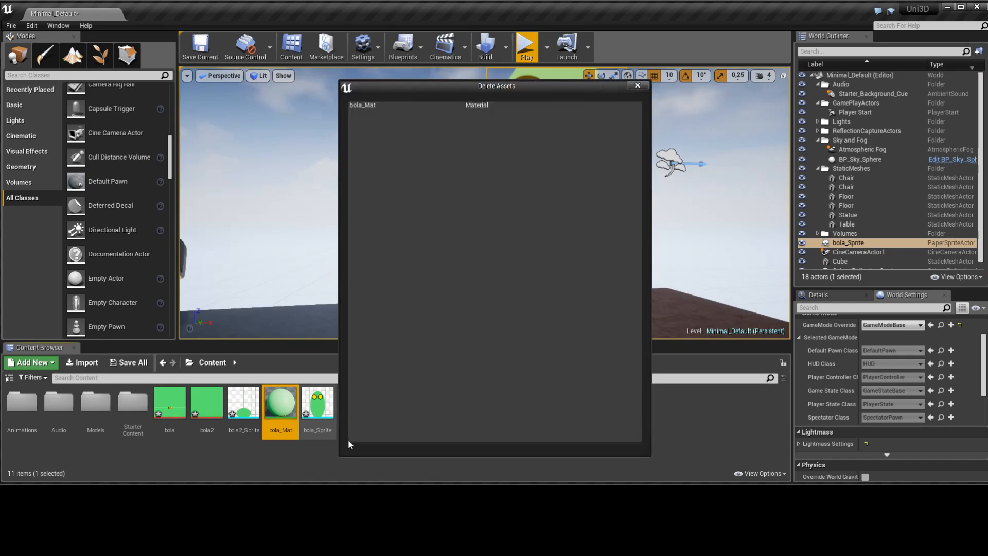
left_click(411, 437)
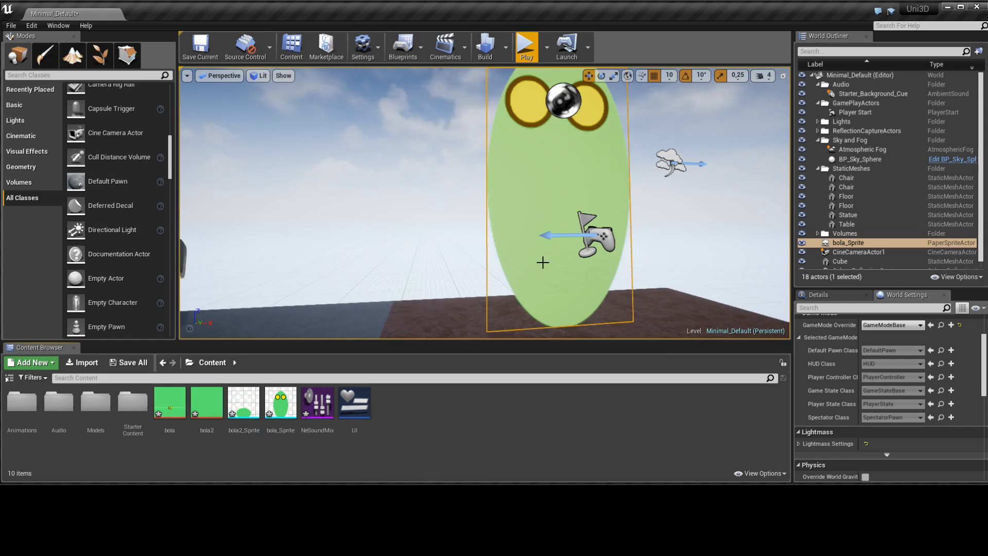
Create flipbooks from the bola2_Sprite and bola_Sprite assets
left_click(240, 408)
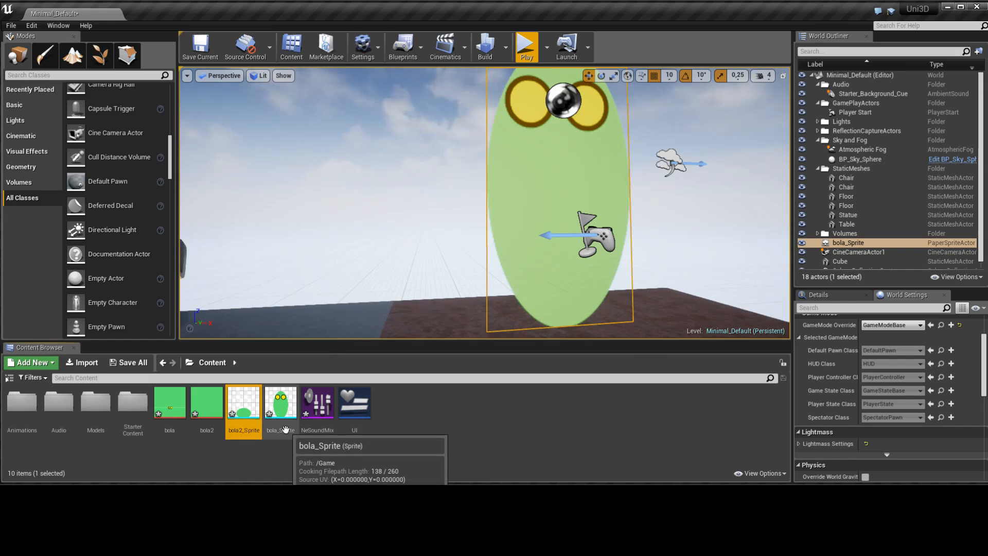
left_click(276, 410, "ctrl")
right_click(276, 410)
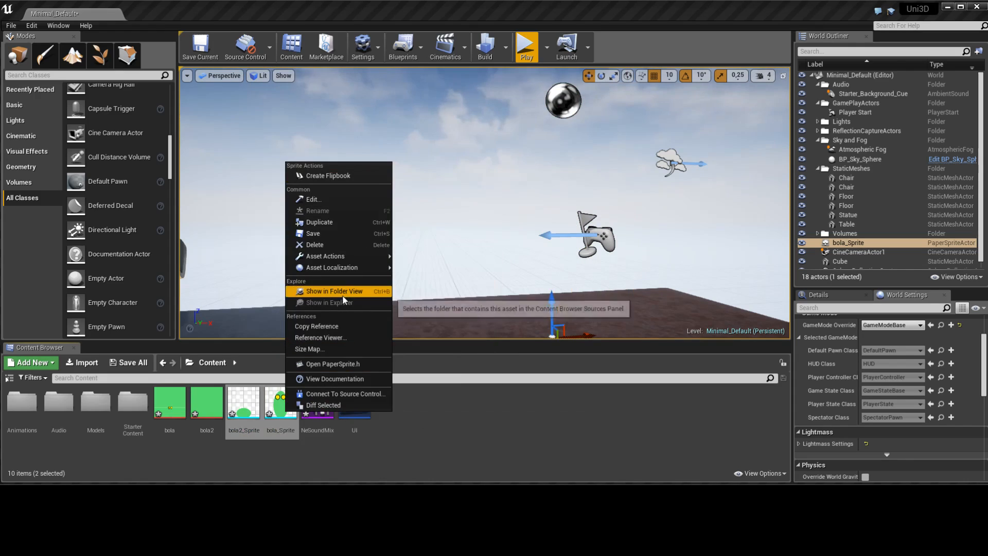
mouse_move(345, 274)
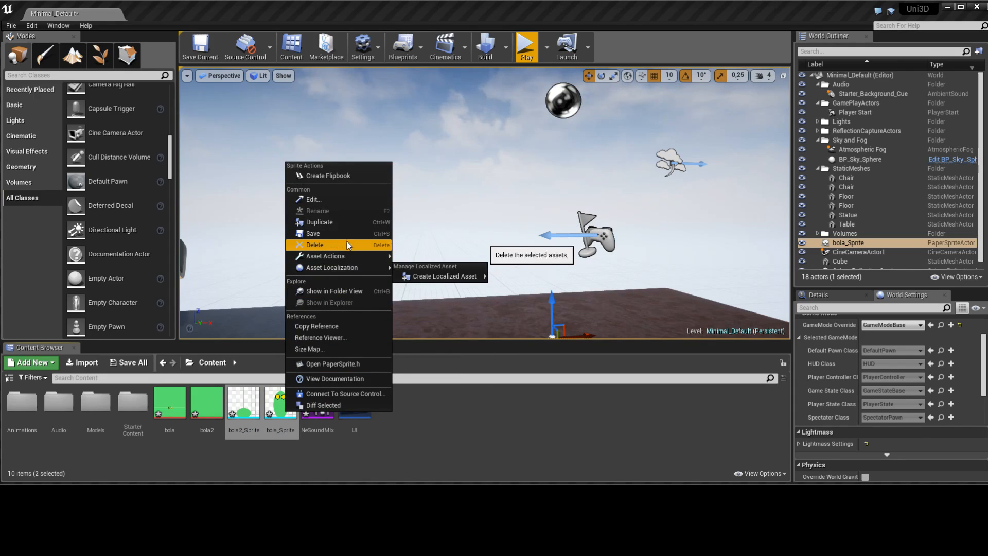
left_click(330, 177)
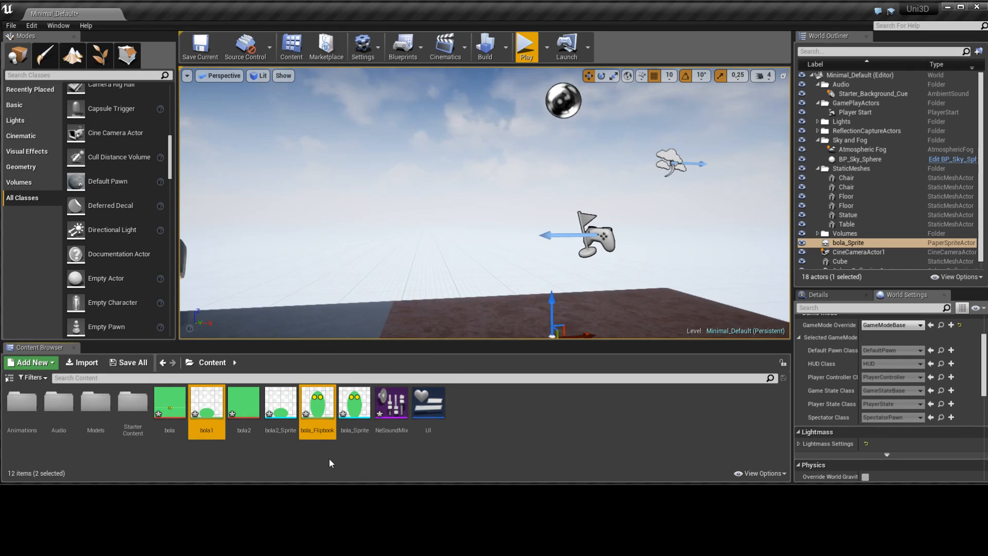
Open bola_Flipbook for editing and add the bola1 flipbook's frame to its timeline after the bola_Sprite key frame
left_click(314, 409)
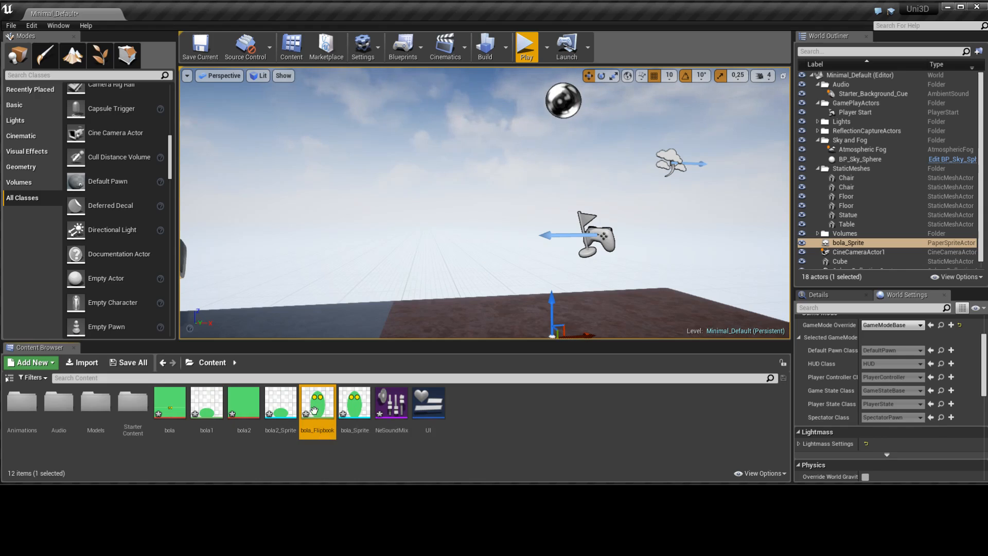
double_click(314, 409)
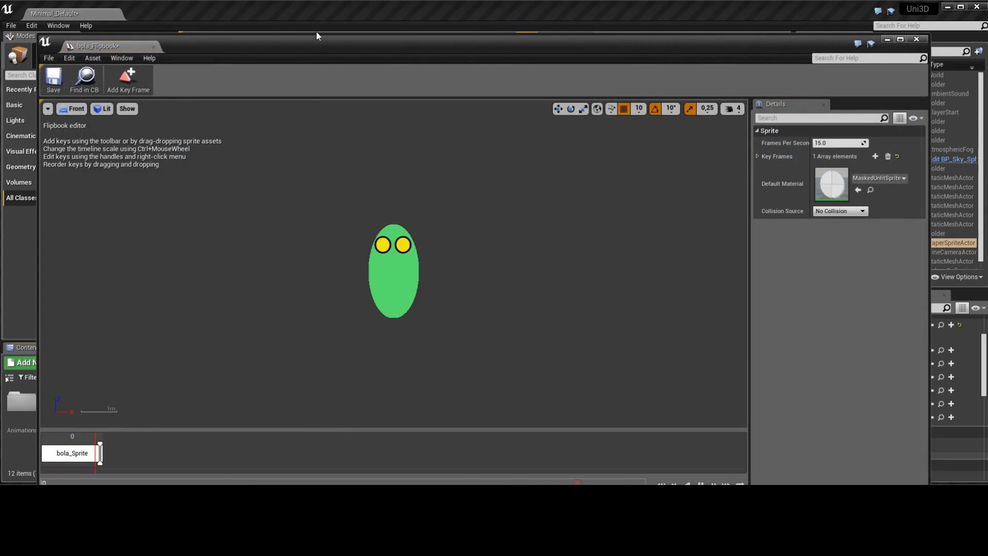
left_click_drag(429, 46, 704, 36)
left_click_drag(198, 410, 446, 441)
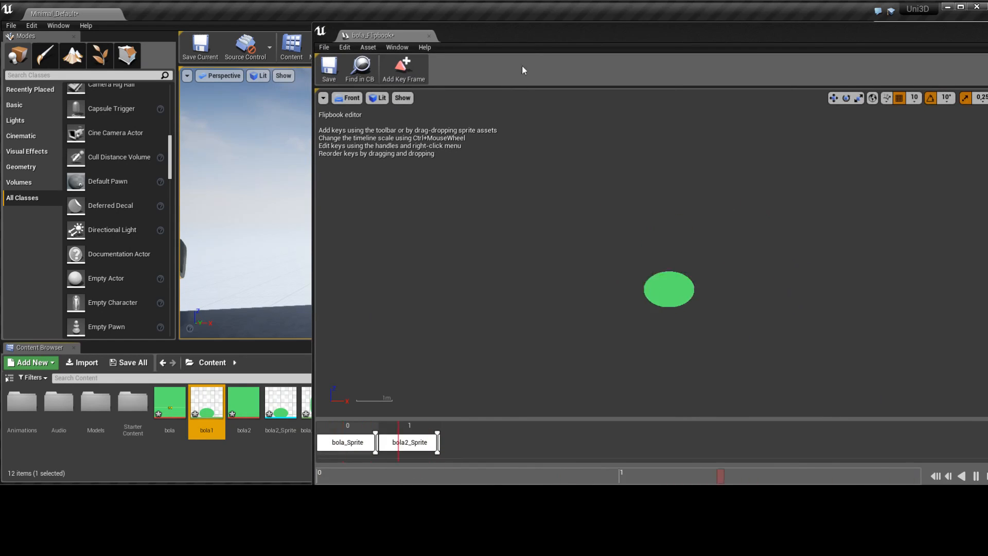
Set bola_Flipbook's playback rate to 9 frames per second and close the flipbook editor
left_click(511, 42)
left_click_drag(494, 36, 317, 51)
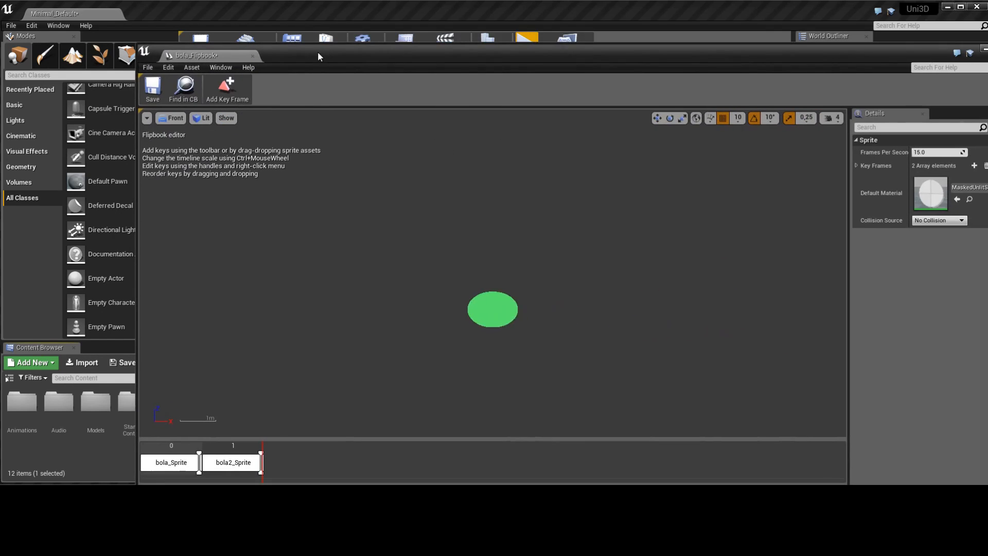
left_click_drag(700, 46, 683, 50)
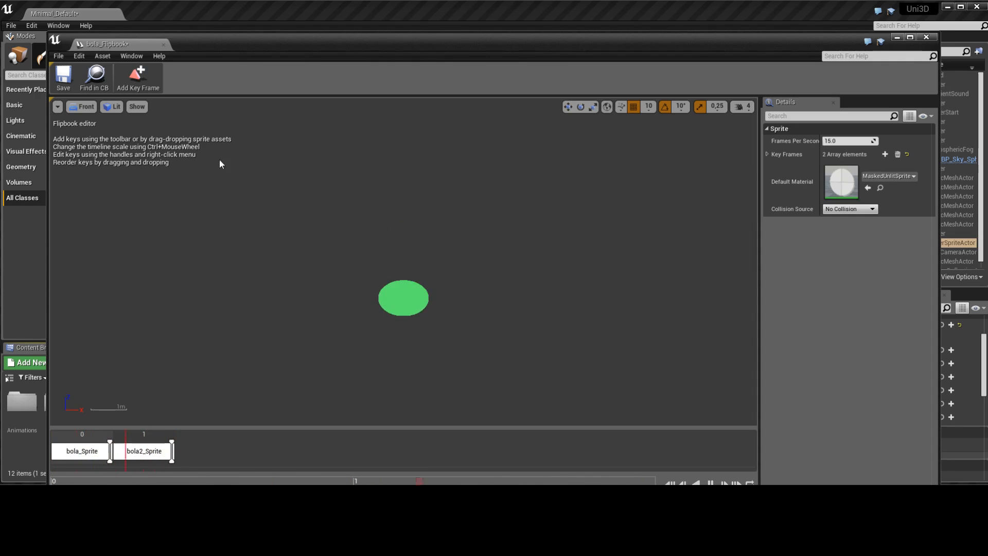
left_click_drag(235, 45, 393, 36)
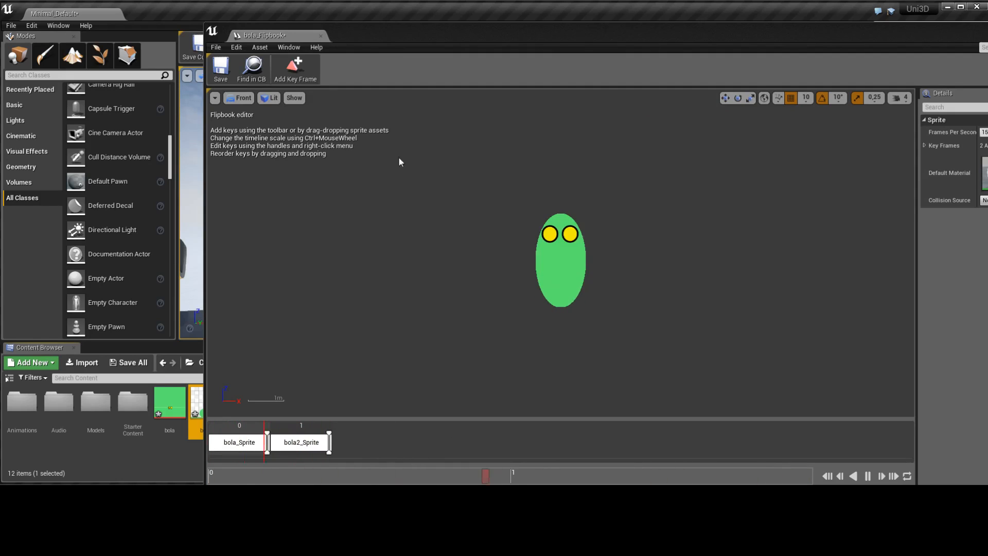
left_click_drag(400, 29, 289, 28)
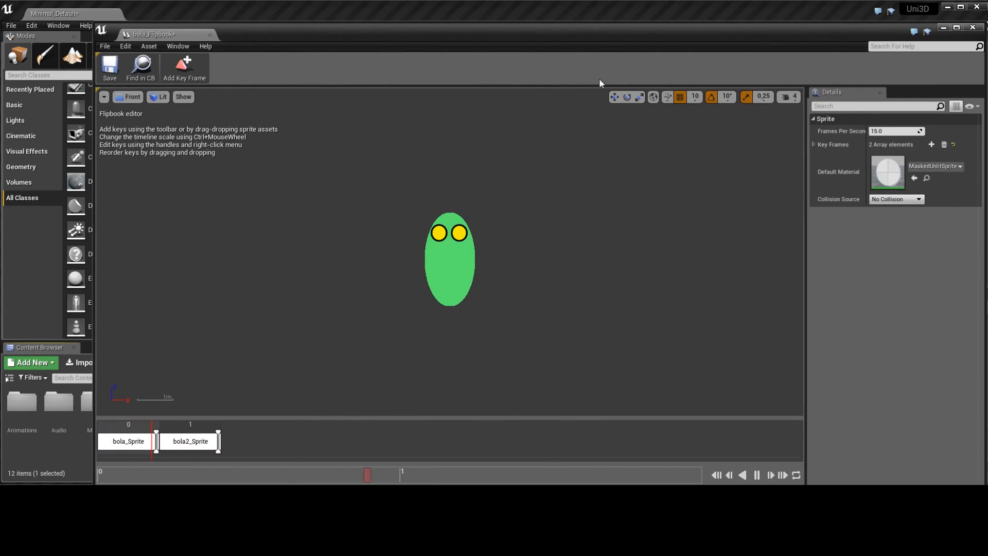
left_click(898, 131)
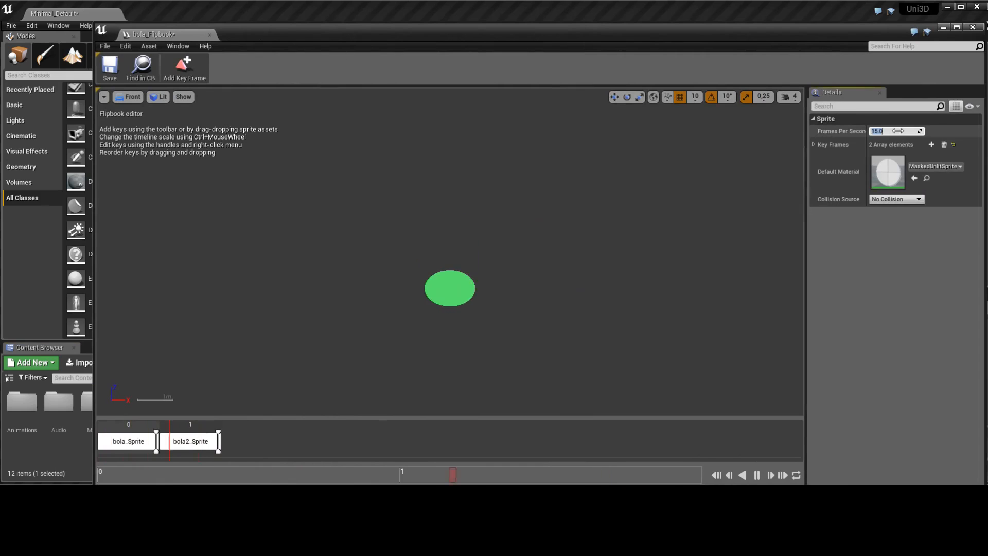
type("5")
key("Return")
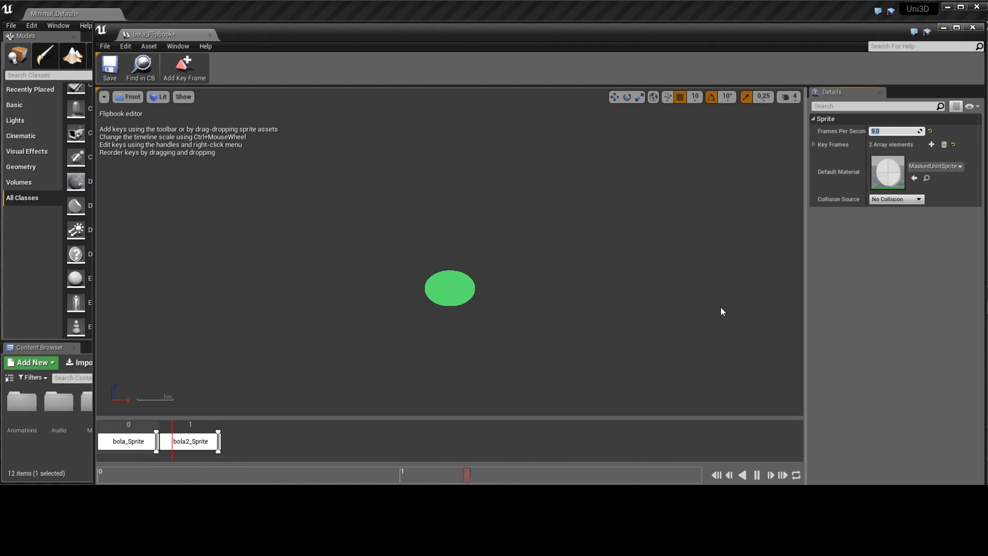
left_click(721, 43)
left_click_drag(595, 39, 576, 70)
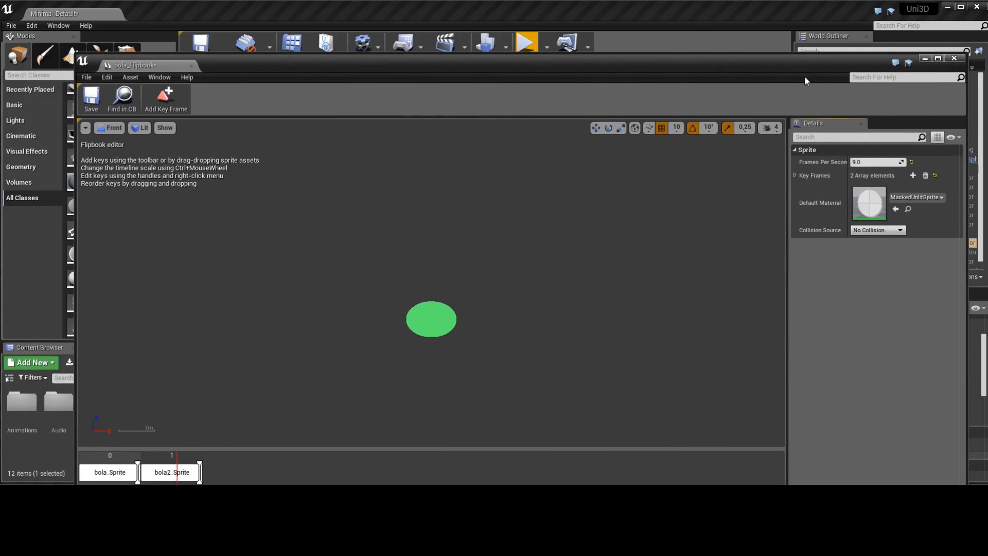
left_click(954, 58)
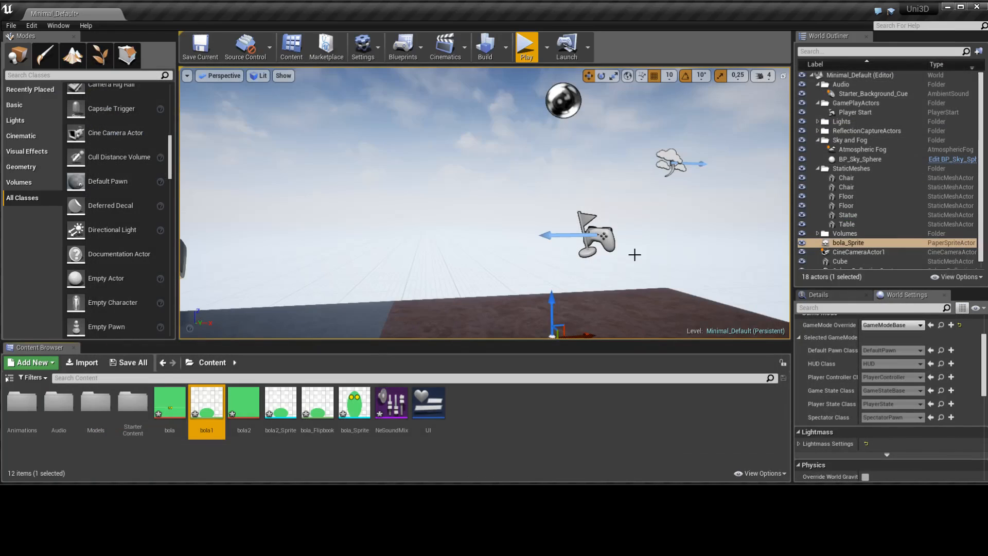
Place bola_Flipbook in the level beyond the floor's back edge and raise it well above floor height
left_click(325, 413)
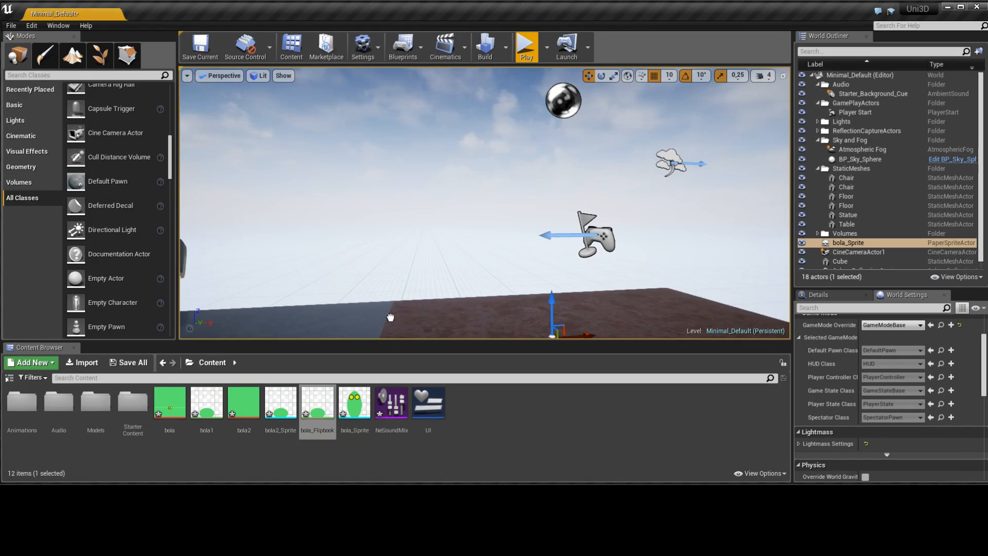
left_click_drag(428, 273, 431, 280)
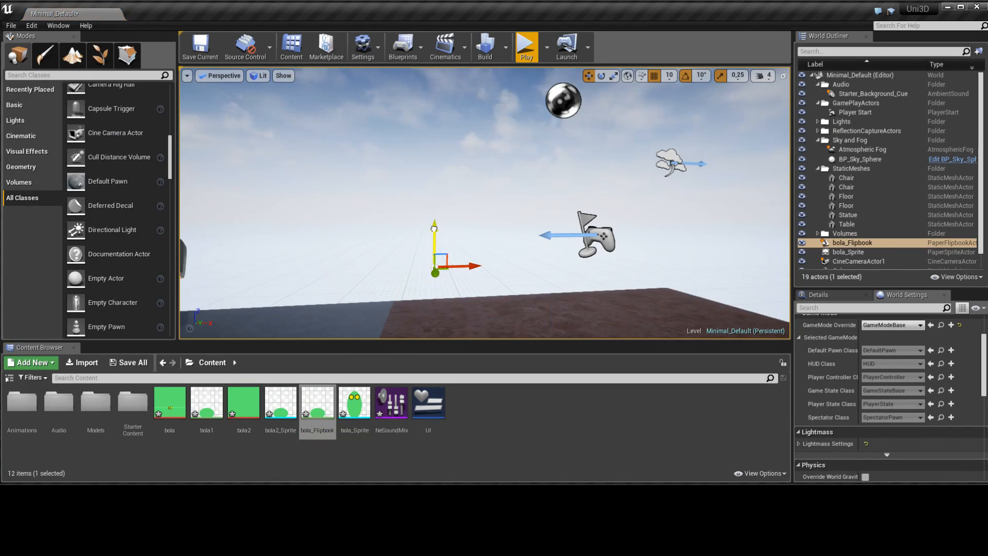
left_click_drag(435, 232, 447, 107)
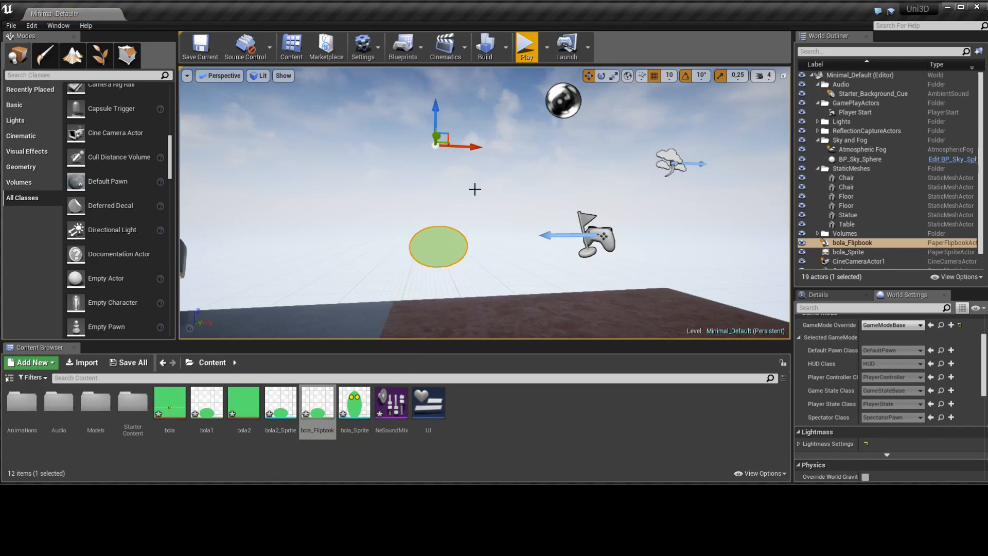
Play the level to examine the animated flipbook from different angles, then end the play session
left_click(525, 52)
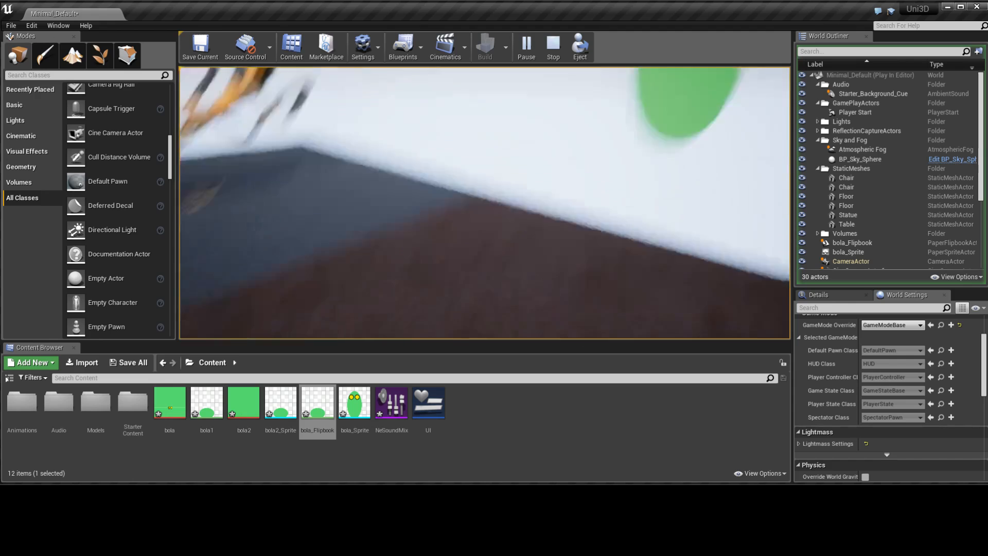
key("Escape")
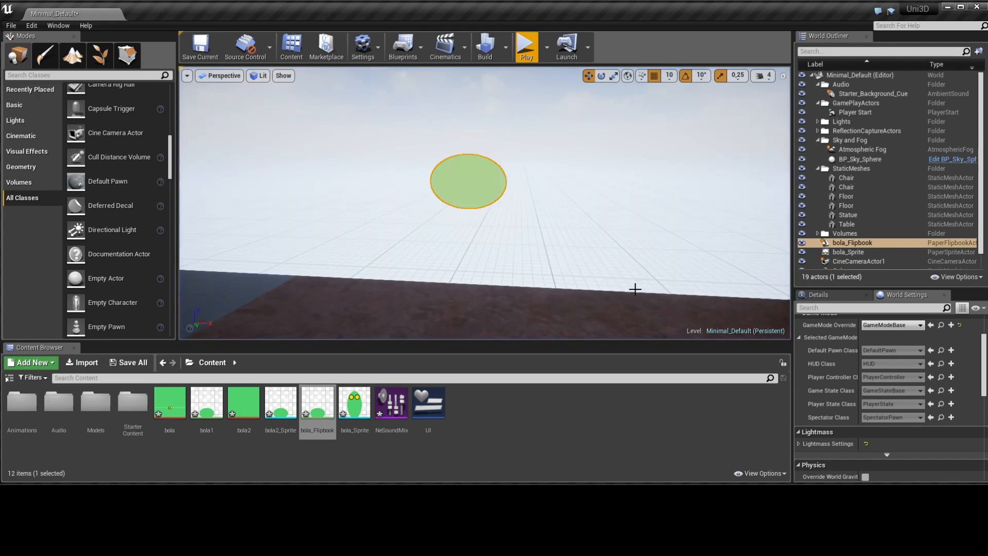